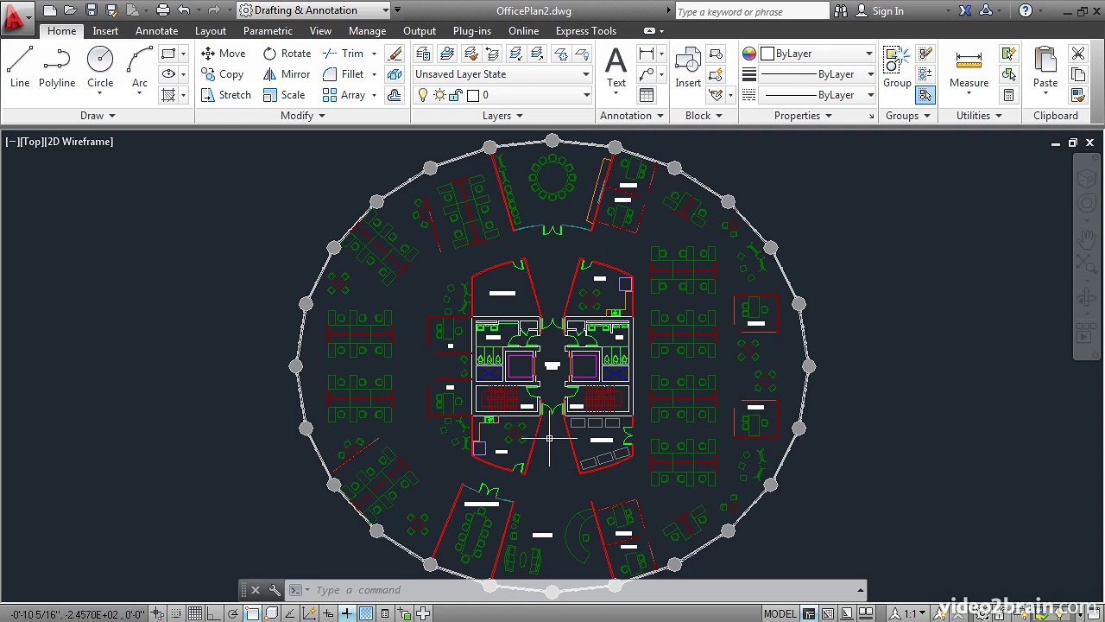
- Review the Plot and Publish options and the Display options, including arc and circle smoothness, then cancel the Options dialog
scroll(546, 345, "up", 2)
scroll(546, 345, "up", 6)
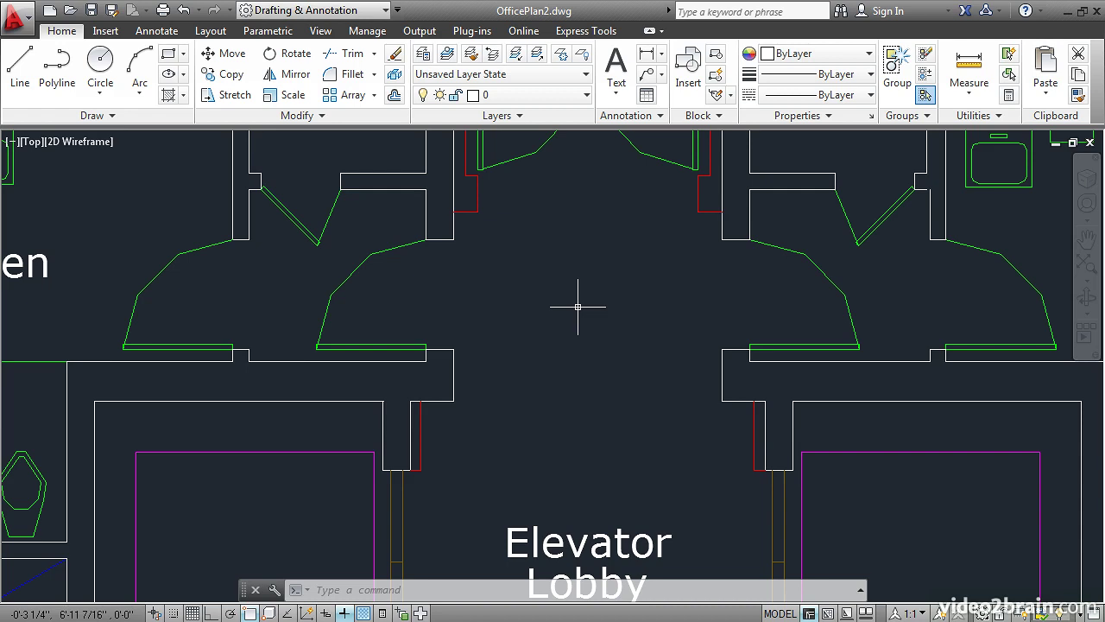
type("OP")
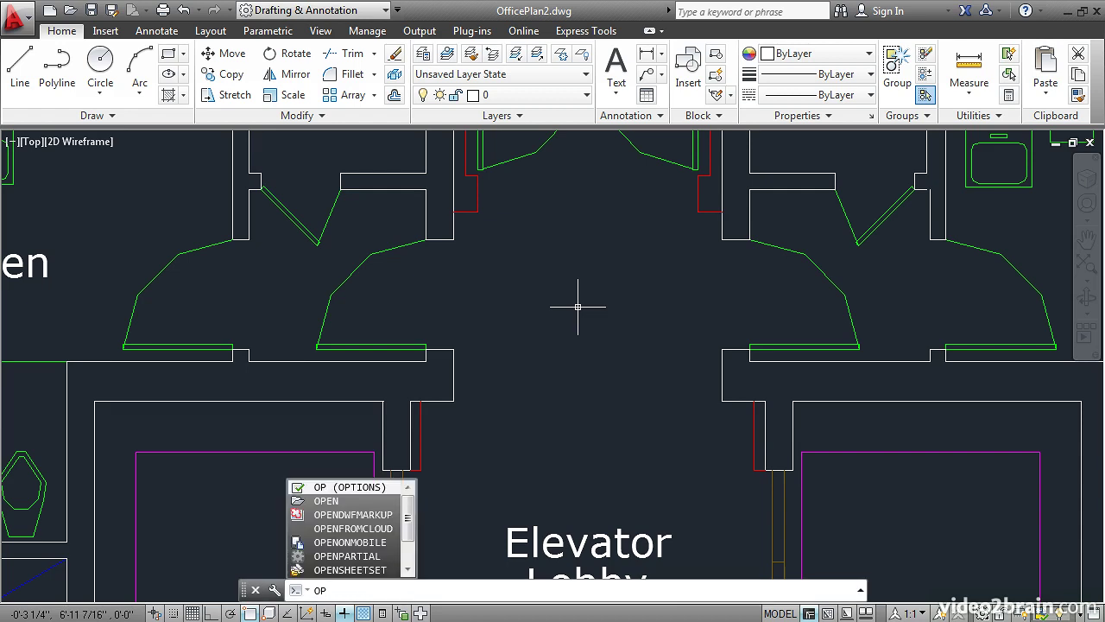
key("Return")
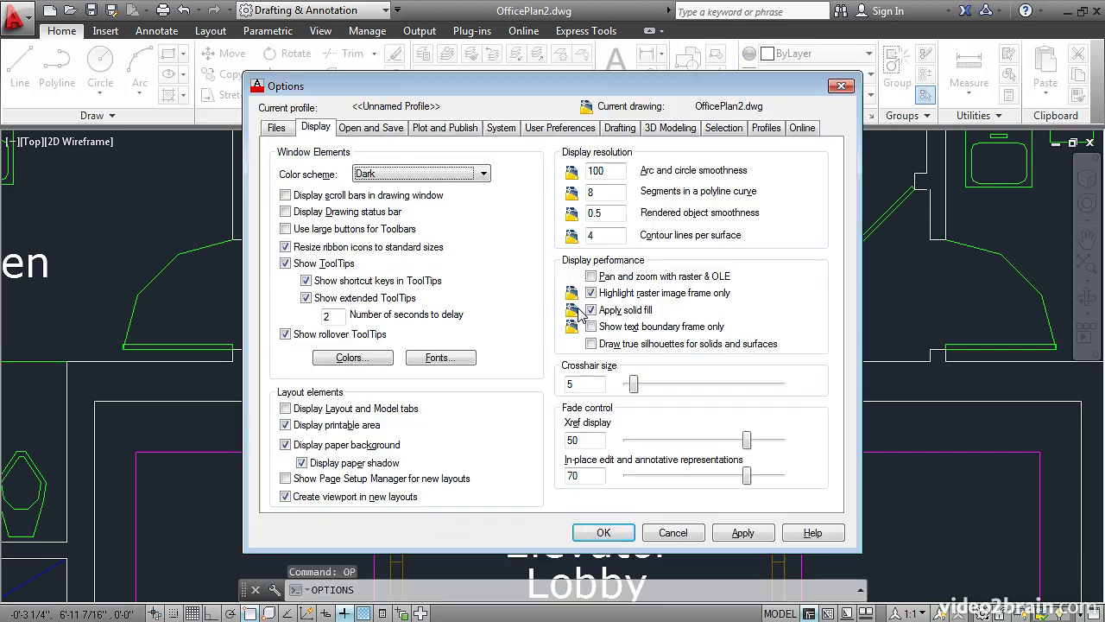
left_click(376, 129)
left_click(445, 128)
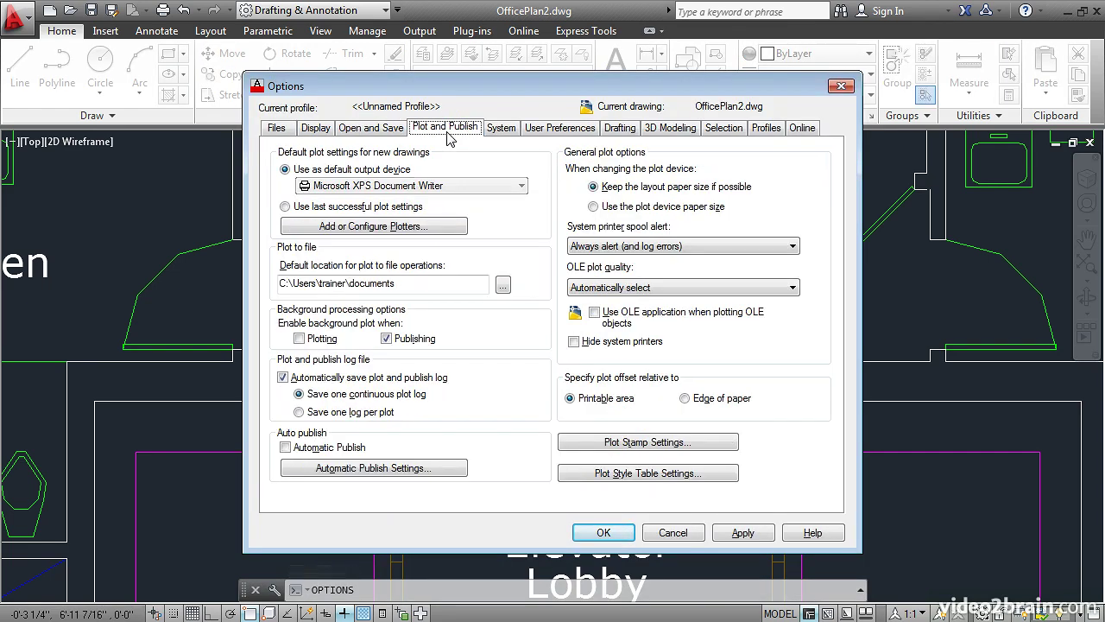
left_click(313, 138)
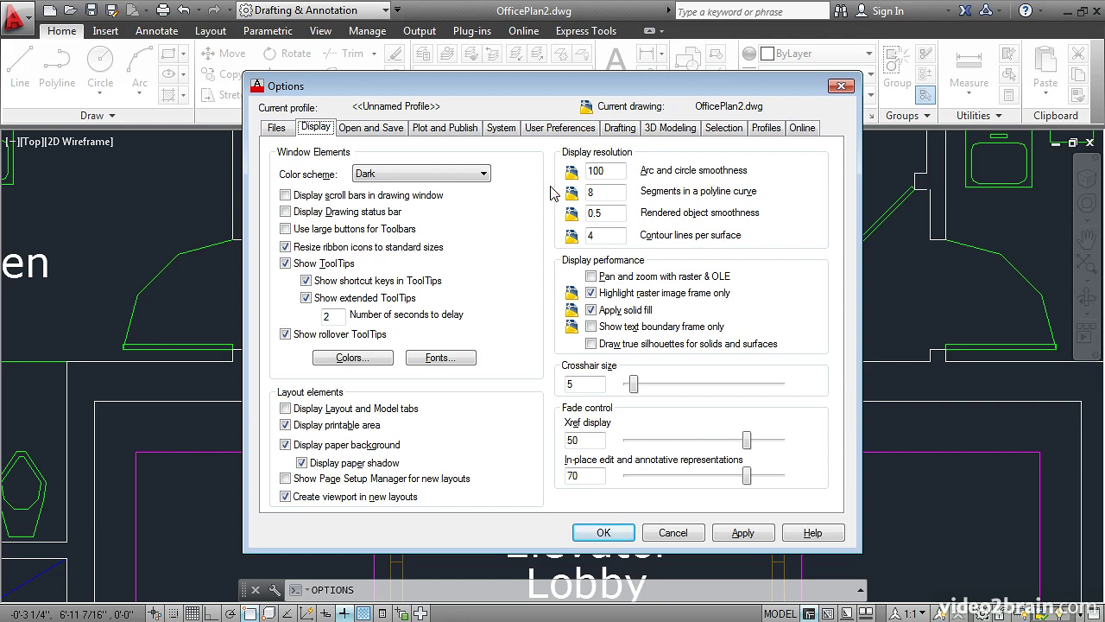
mouse_move(421, 218)
left_click(673, 533)
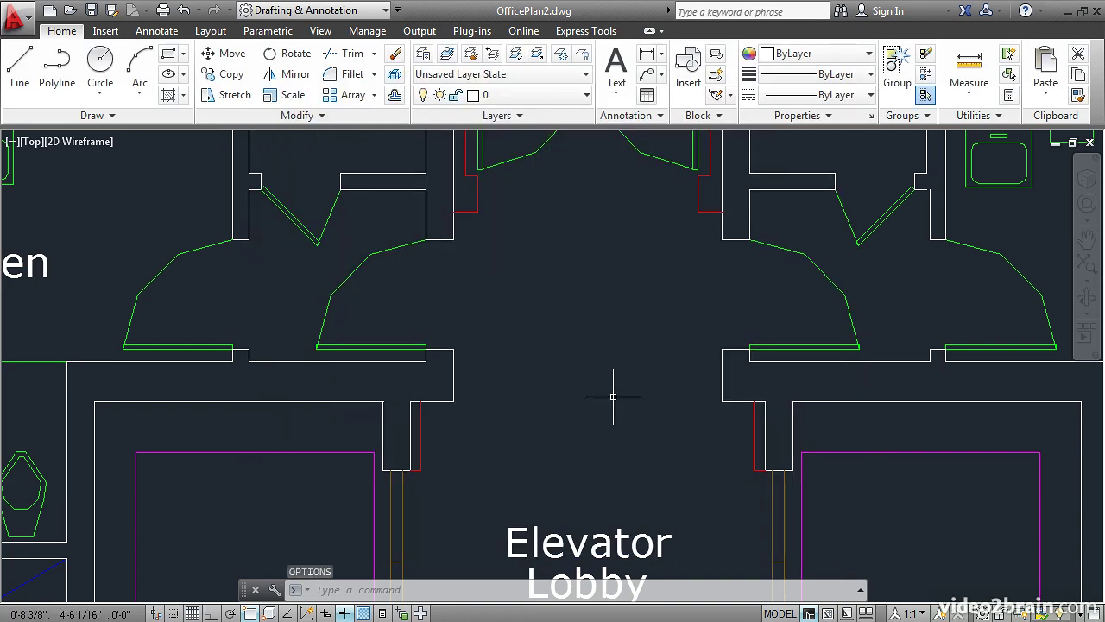
- Run VIEWRES with fast zooms accepted and a circle zoom percent of 1000 to smooth the door arcs
type("VIew")
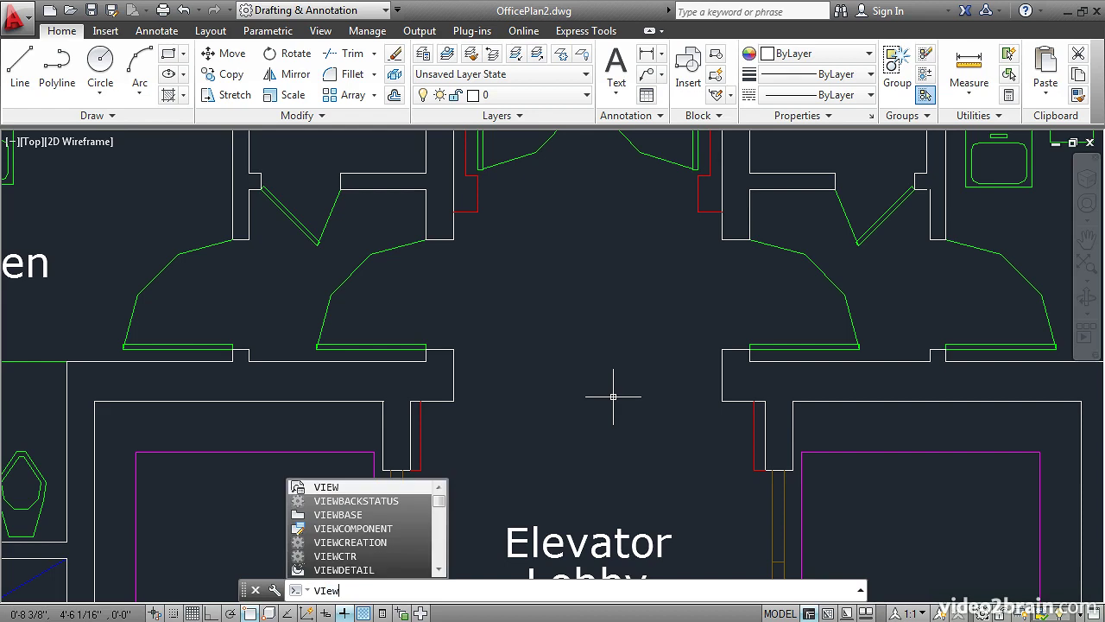
type("res")
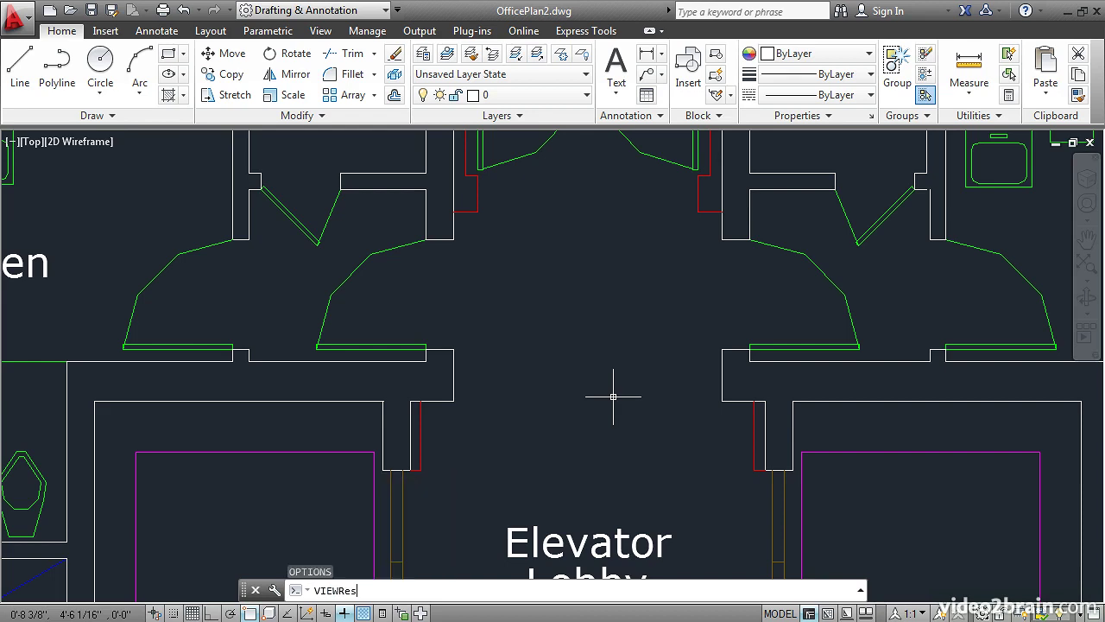
key("Return")
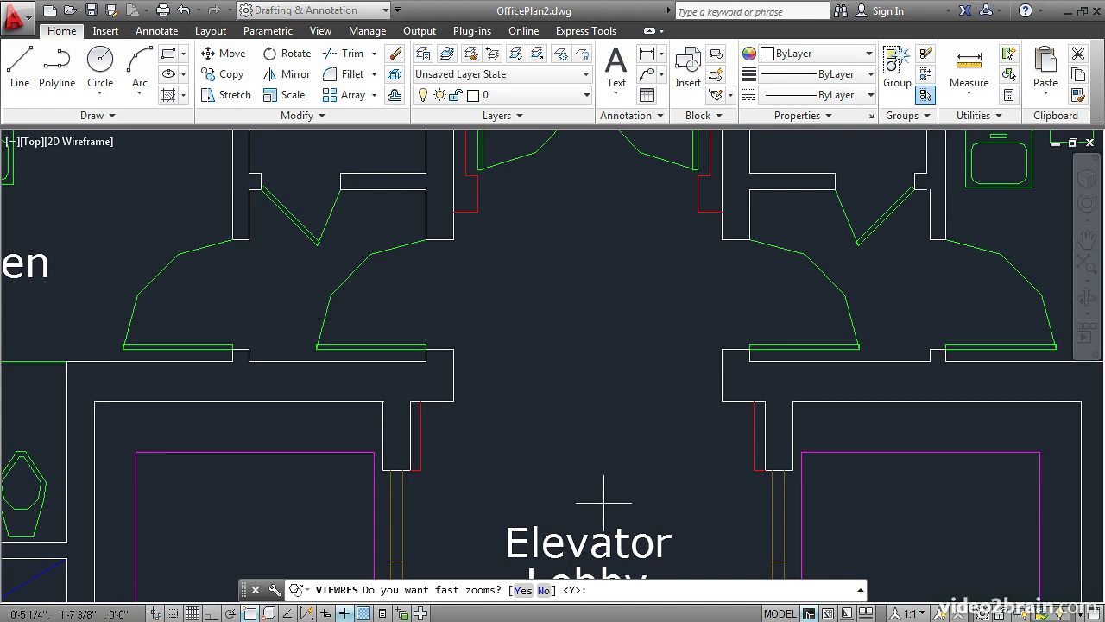
key("Return")
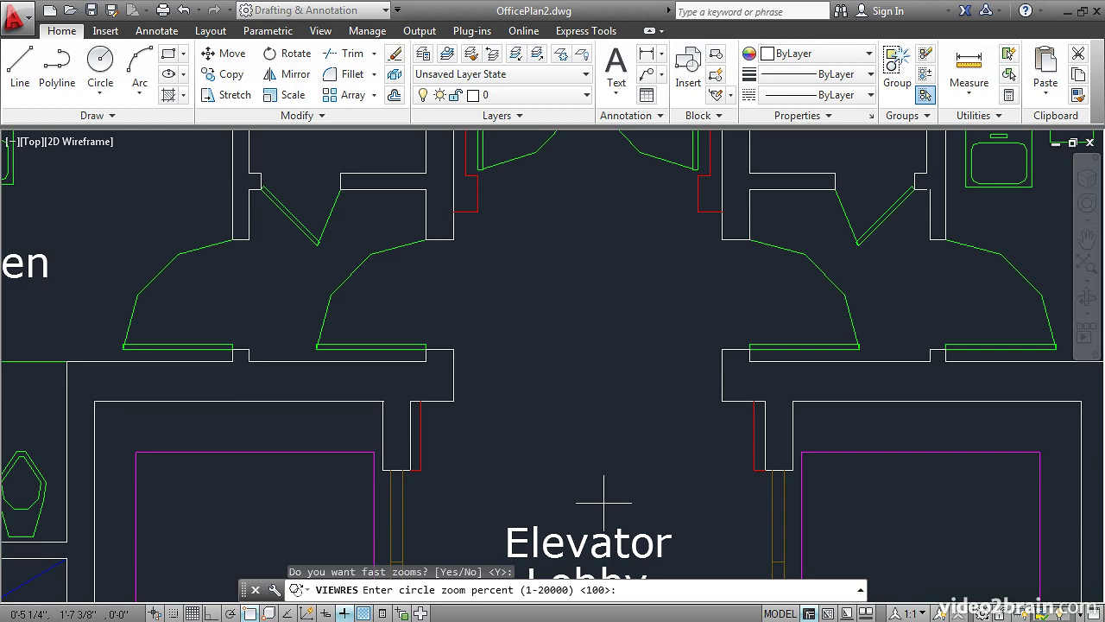
type("1000")
key("Return")
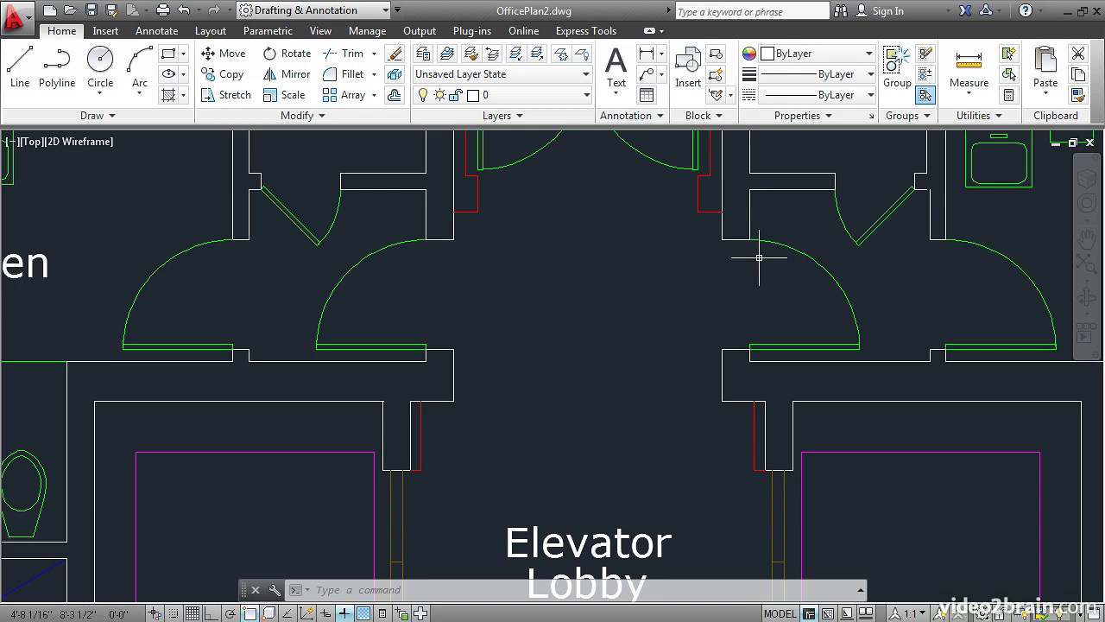
- Check the arc and circle smoothness value in the Display options and cancel the dialog
type("OP")
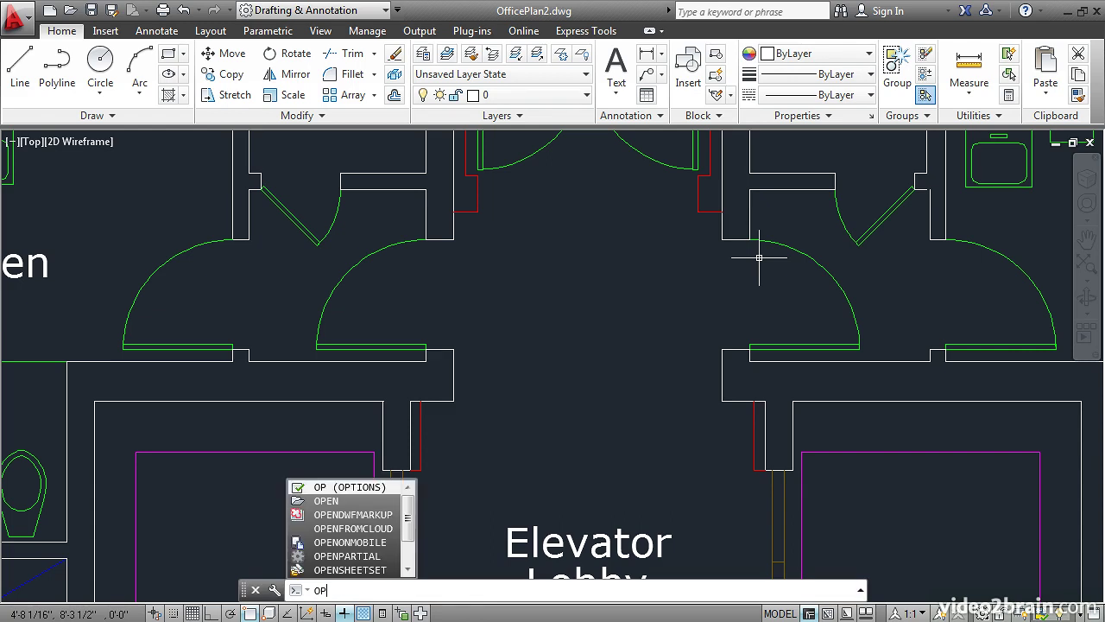
key("Return")
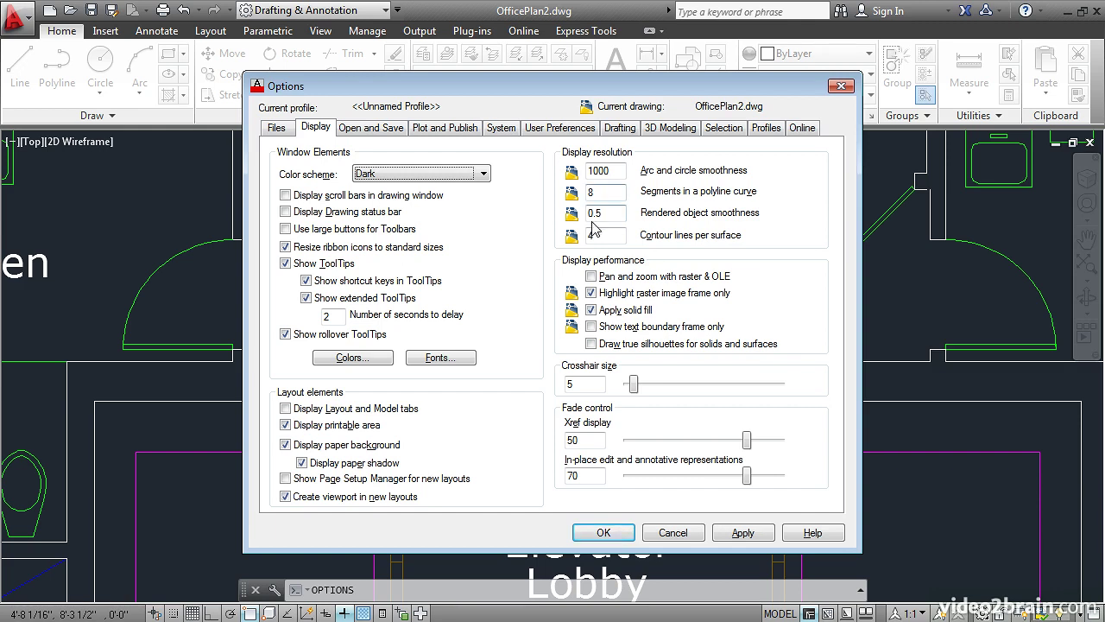
left_click(671, 533)
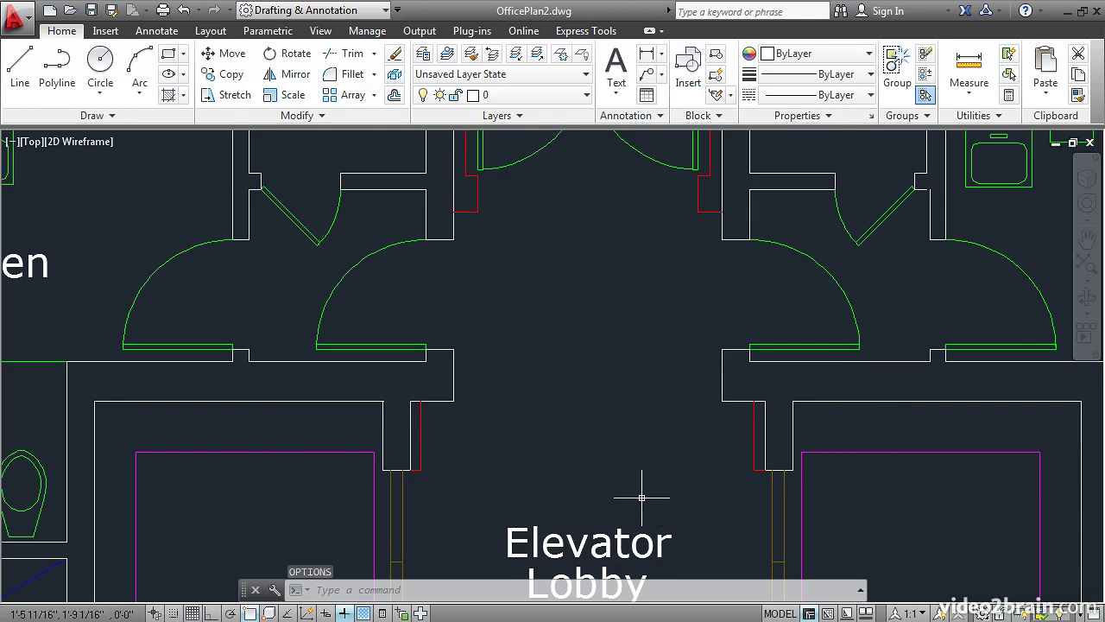
- Draw a three-segment zigzag line in the open corridor area above the Elevator Lobby text, between the two sets of doors
left_click(20, 65)
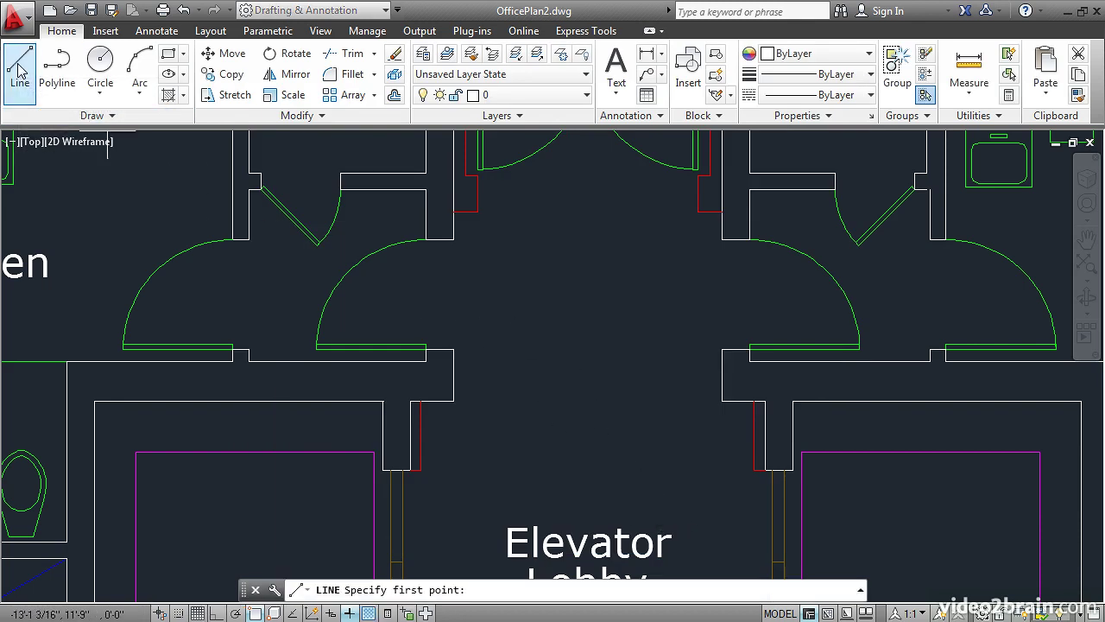
left_click(481, 287)
left_click(529, 233)
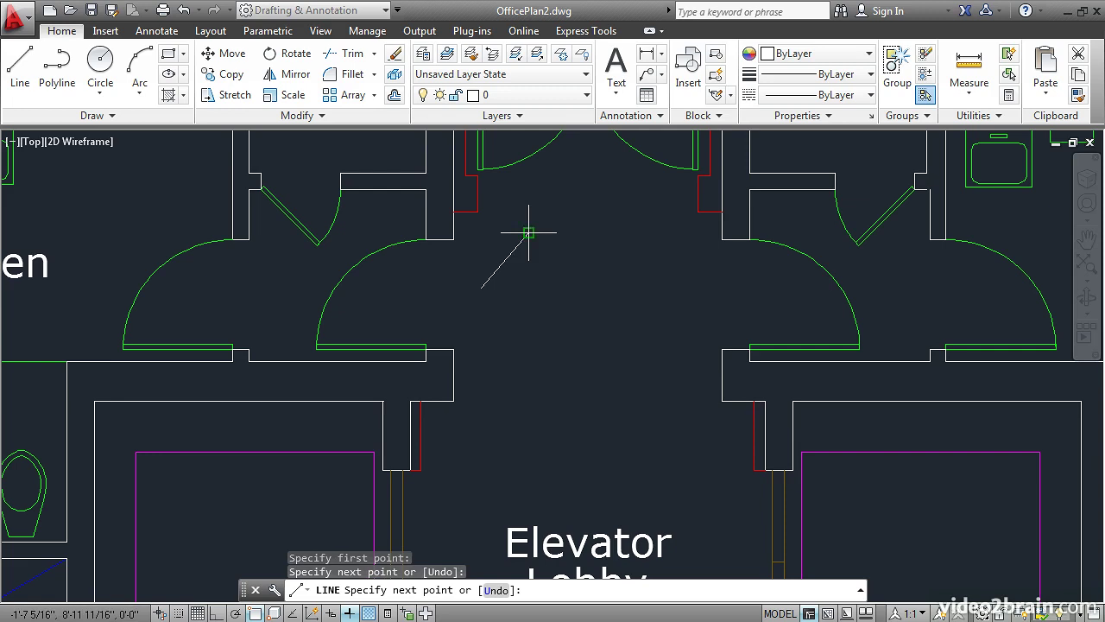
left_click(567, 284)
left_click(602, 235)
right_click(625, 250)
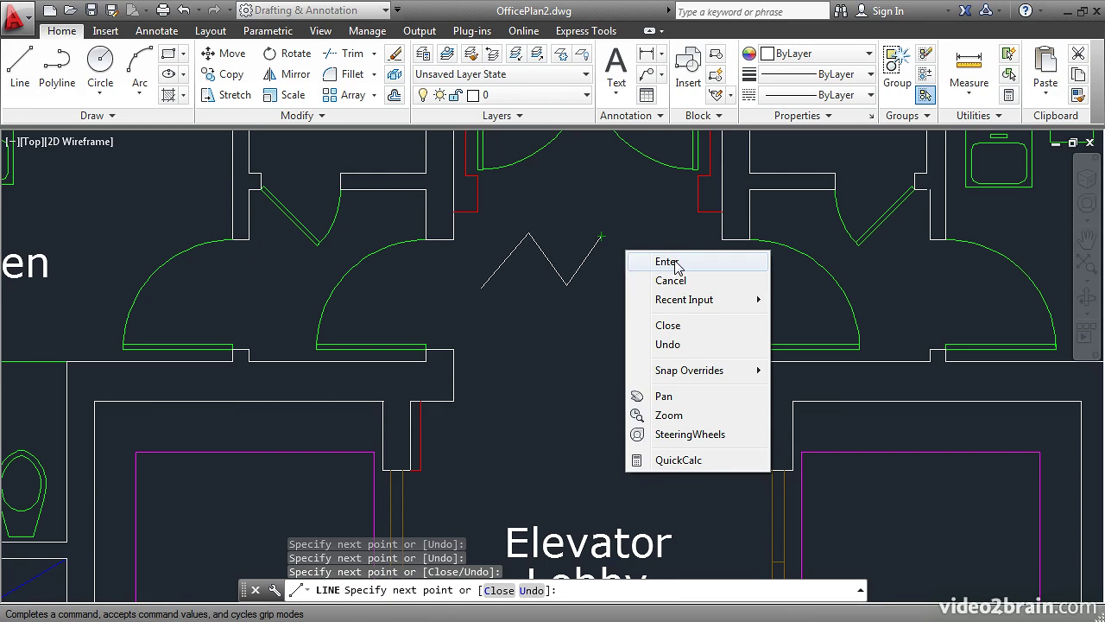
left_click(667, 262)
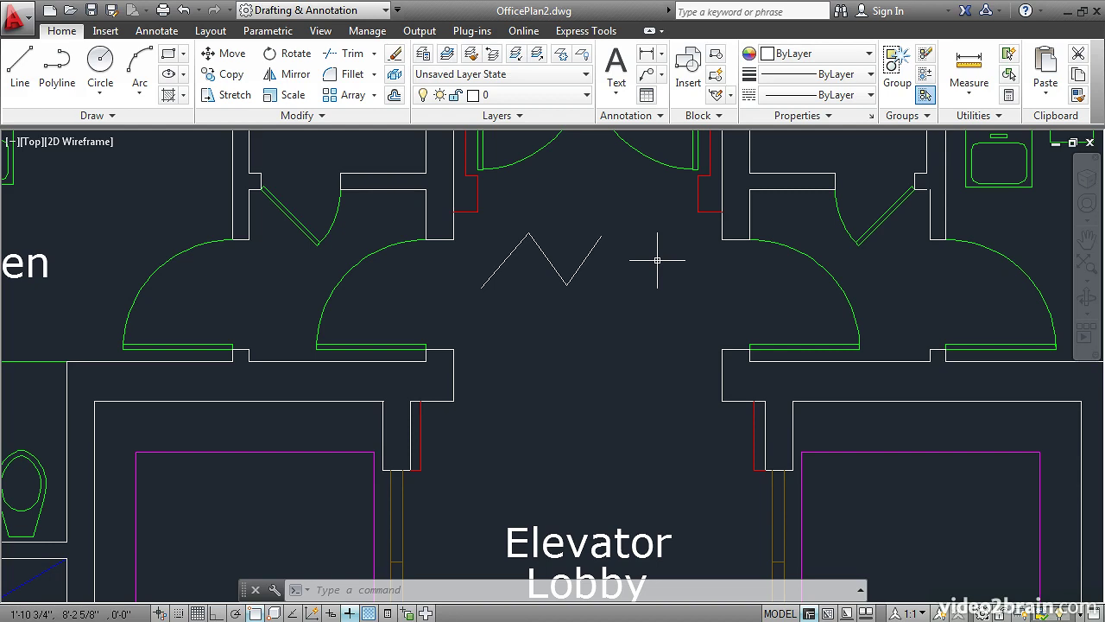
- Turn on time-sensitive right-click in the right-click customization of the user preferences and apply the options
type("op")
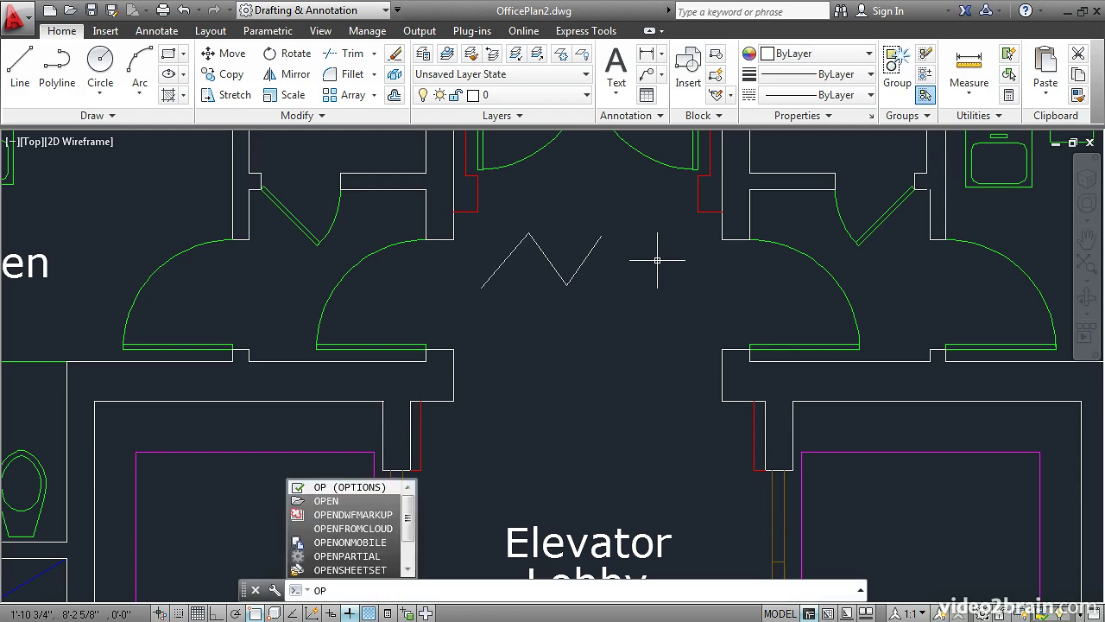
key("Return")
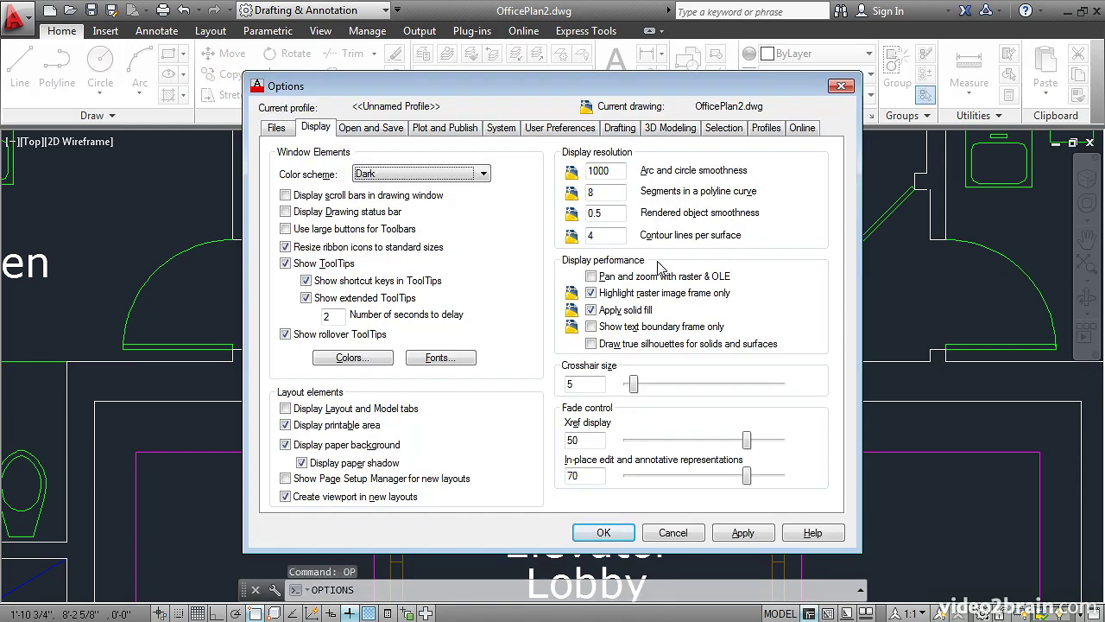
left_click(550, 131)
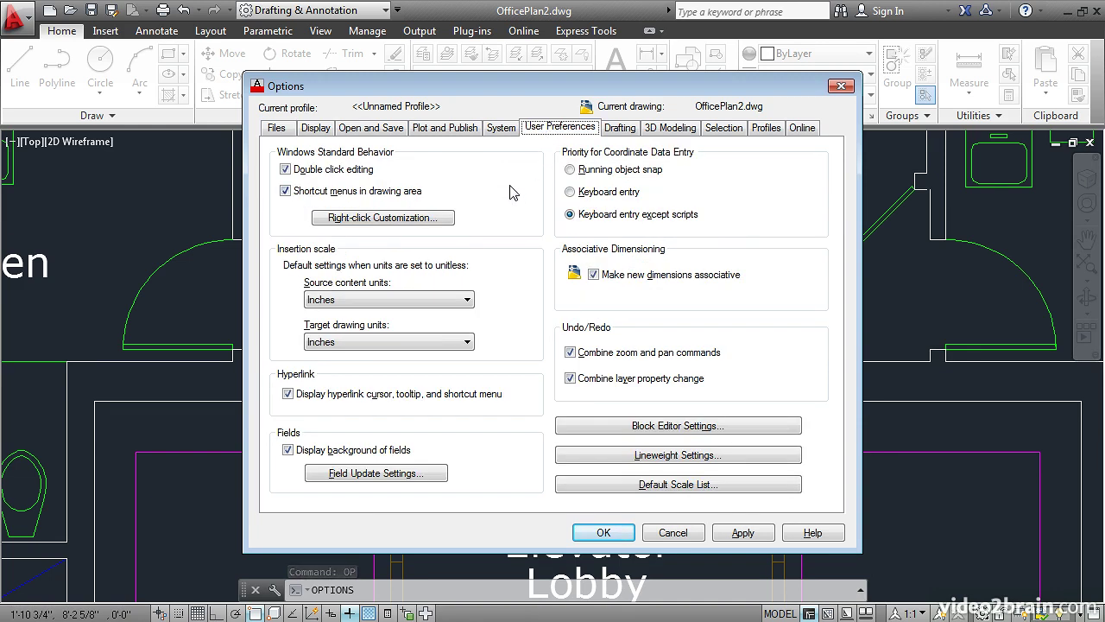
left_click(377, 221)
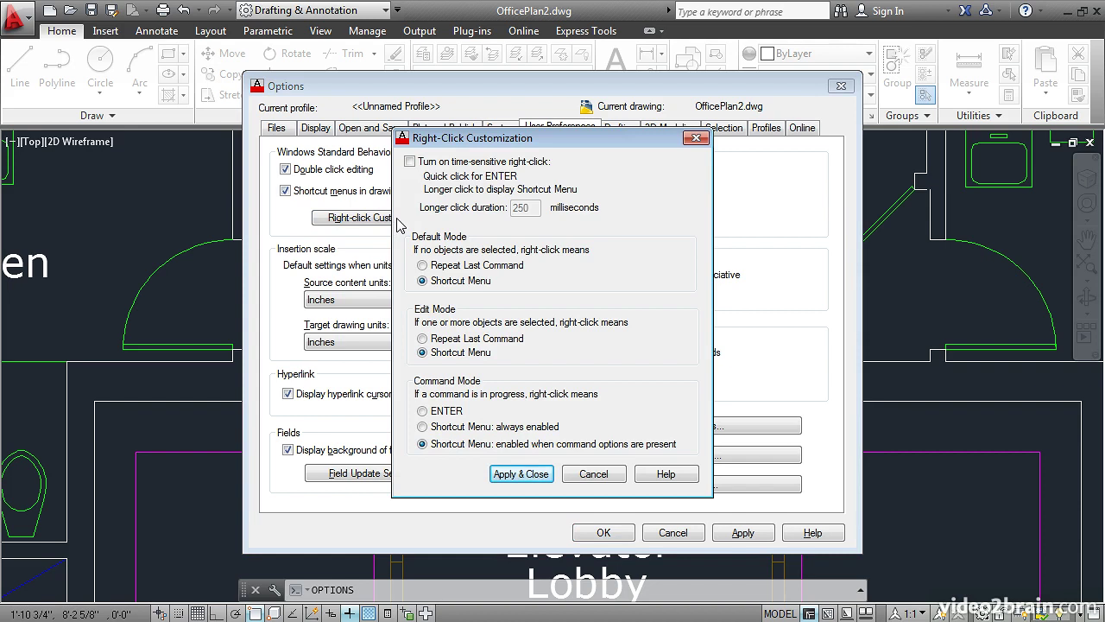
left_click(410, 162)
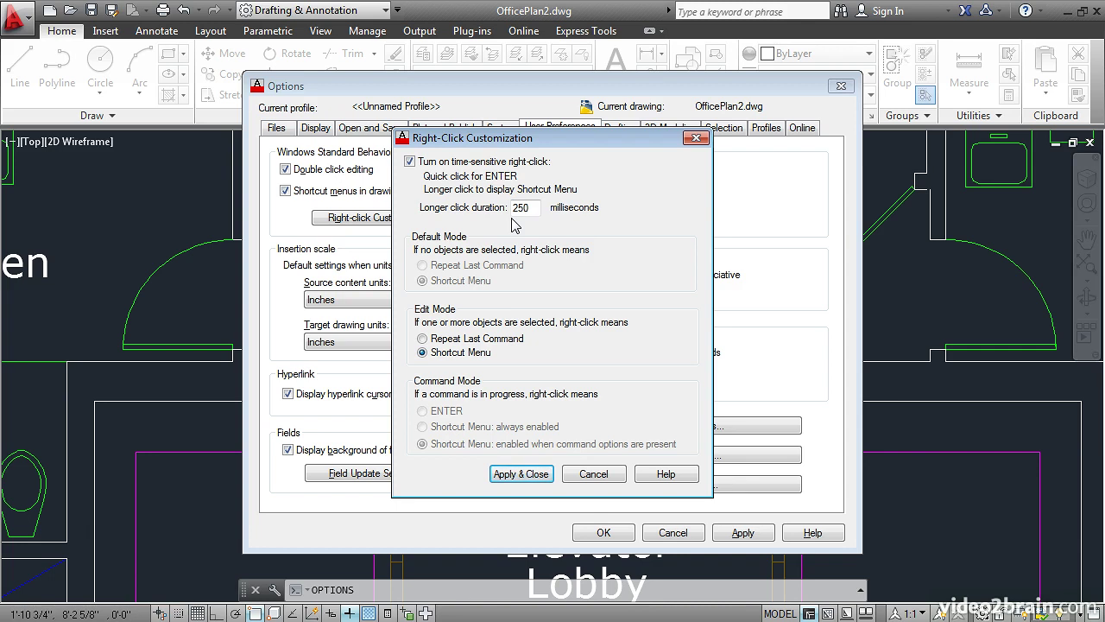
left_click(522, 474)
left_click(594, 532)
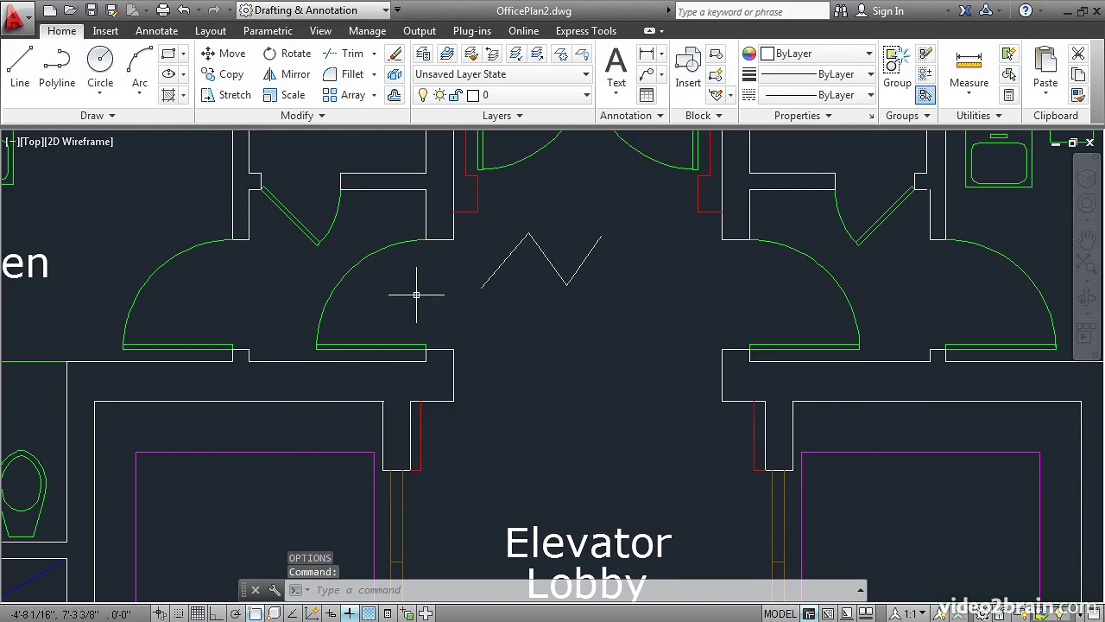
- Draw a second three-segment zigzag line directly below the first one in the corridor
left_click(20, 67)
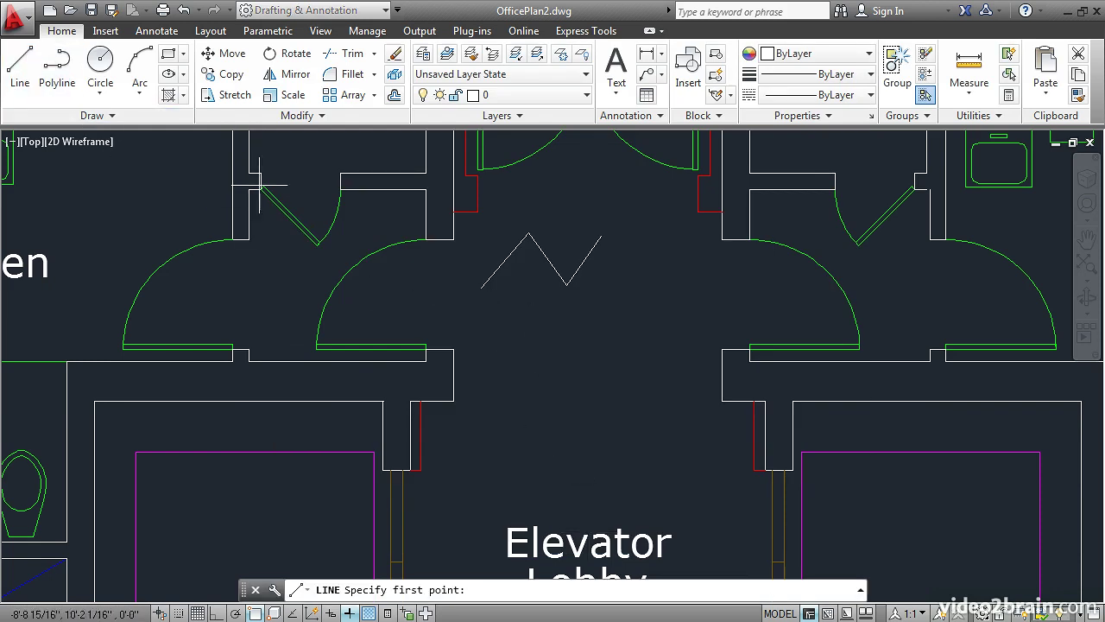
left_click(503, 344)
left_click(541, 296)
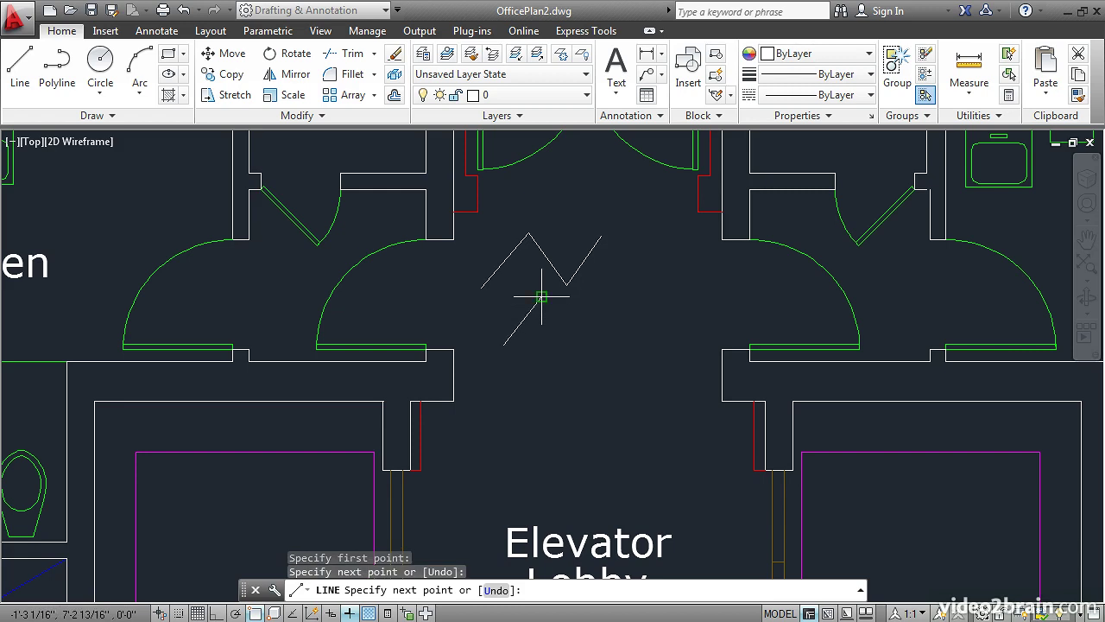
left_click(573, 336)
left_click(602, 313)
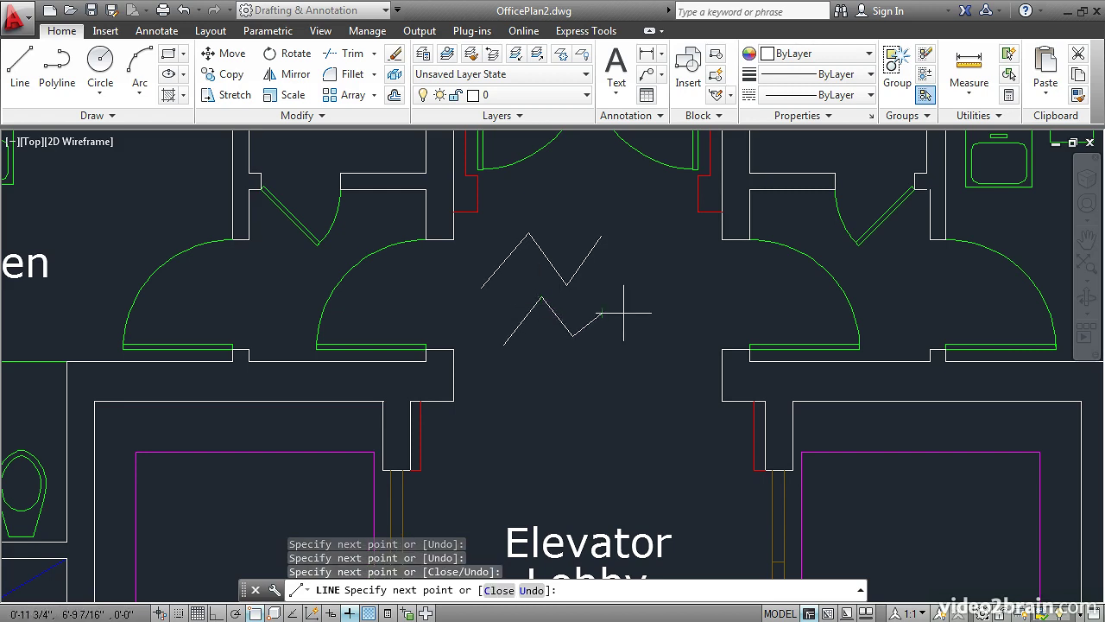
key("Return")
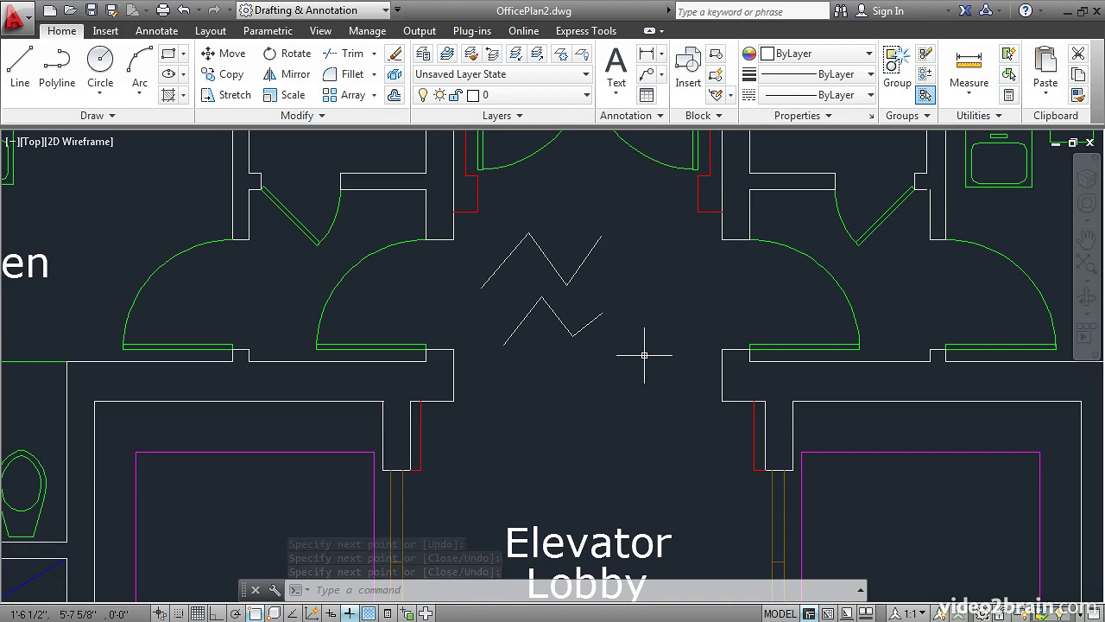
- Repeat the Line command and draw a two-segment angled line below the second zigzag
key("Return")
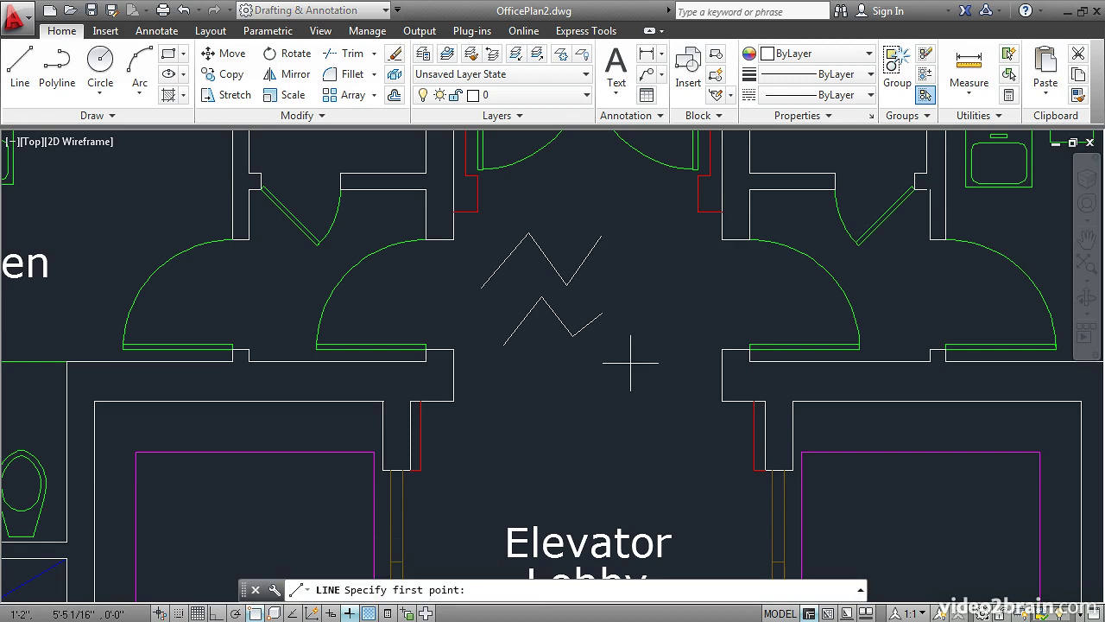
left_click(549, 363)
left_click(526, 417)
left_click(577, 406)
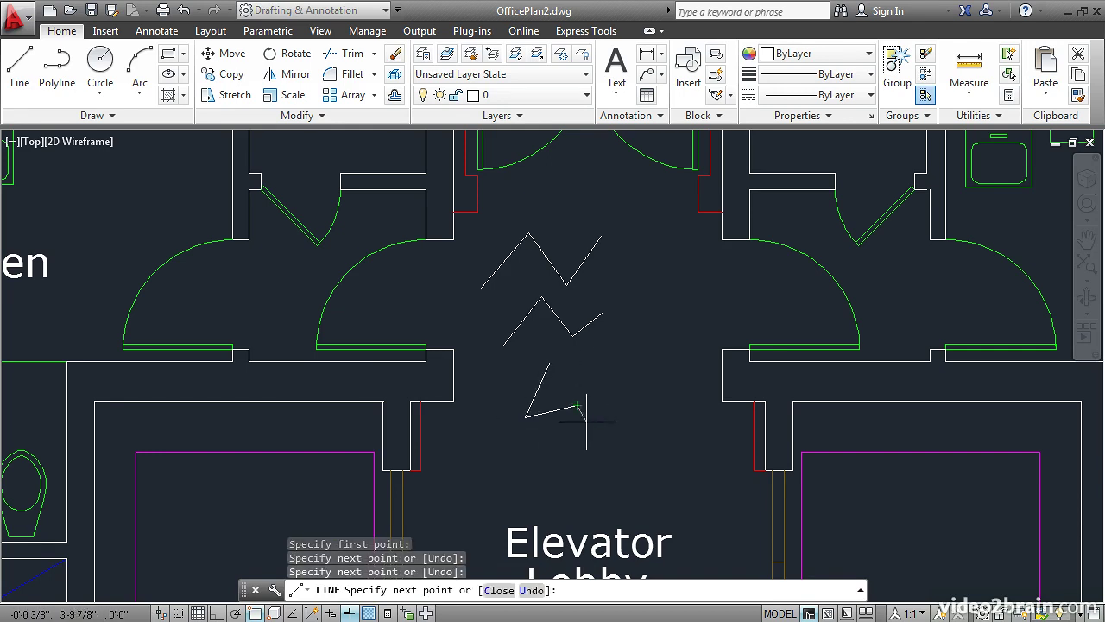
key("Return")
- Repeat the Line command and draw a three-segment open shape beside the two-segment angled line
key("Return")
left_click(596, 377)
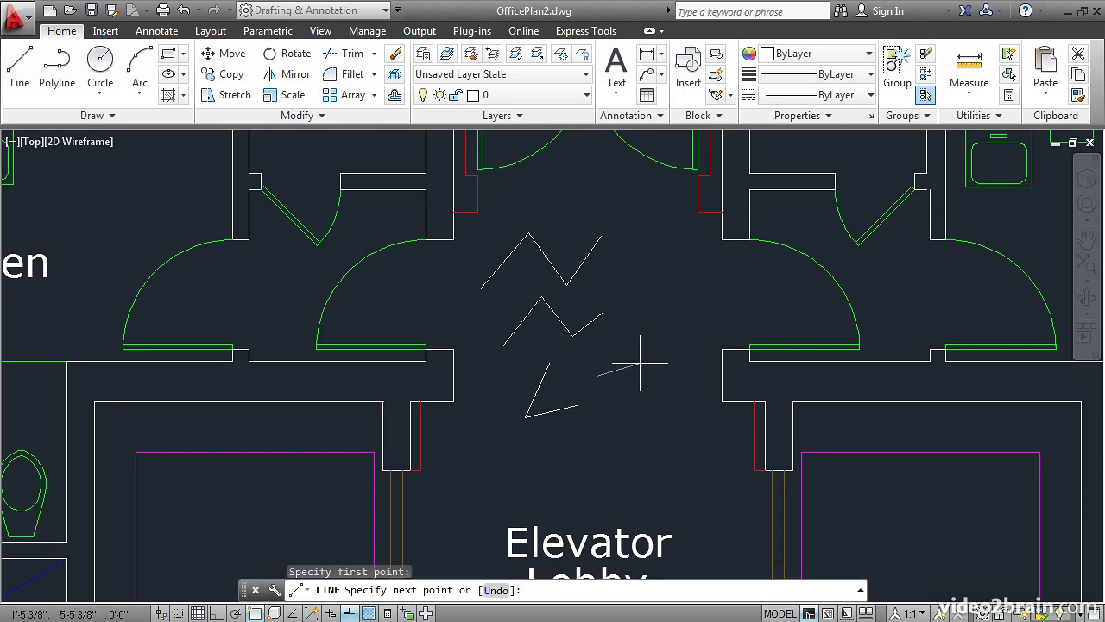
left_click(650, 358)
left_click(662, 394)
left_click(625, 407)
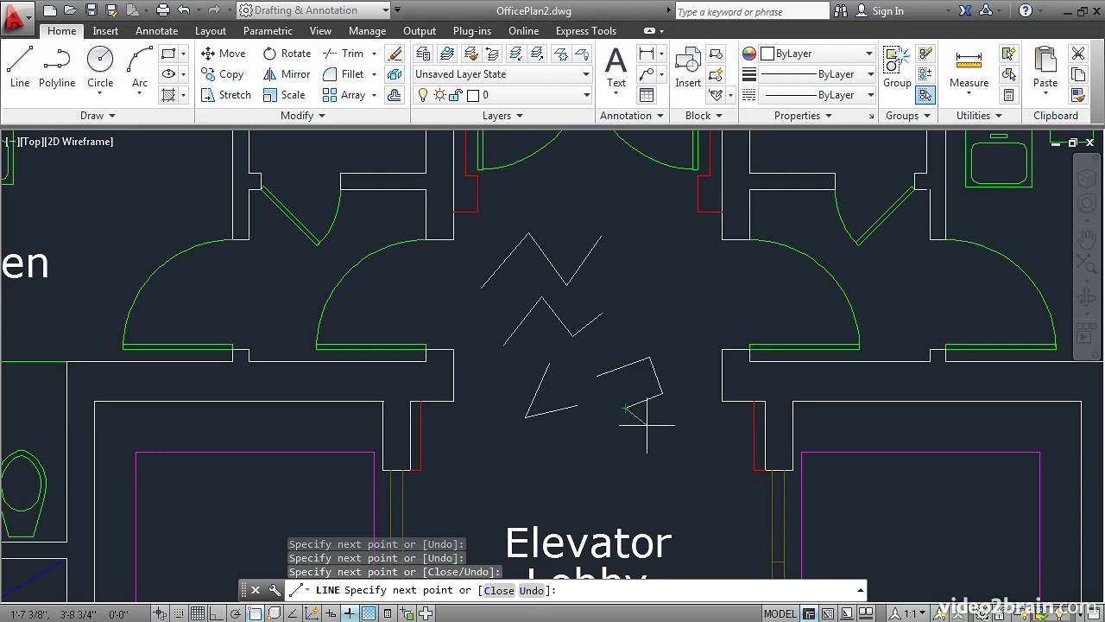
key("Return")
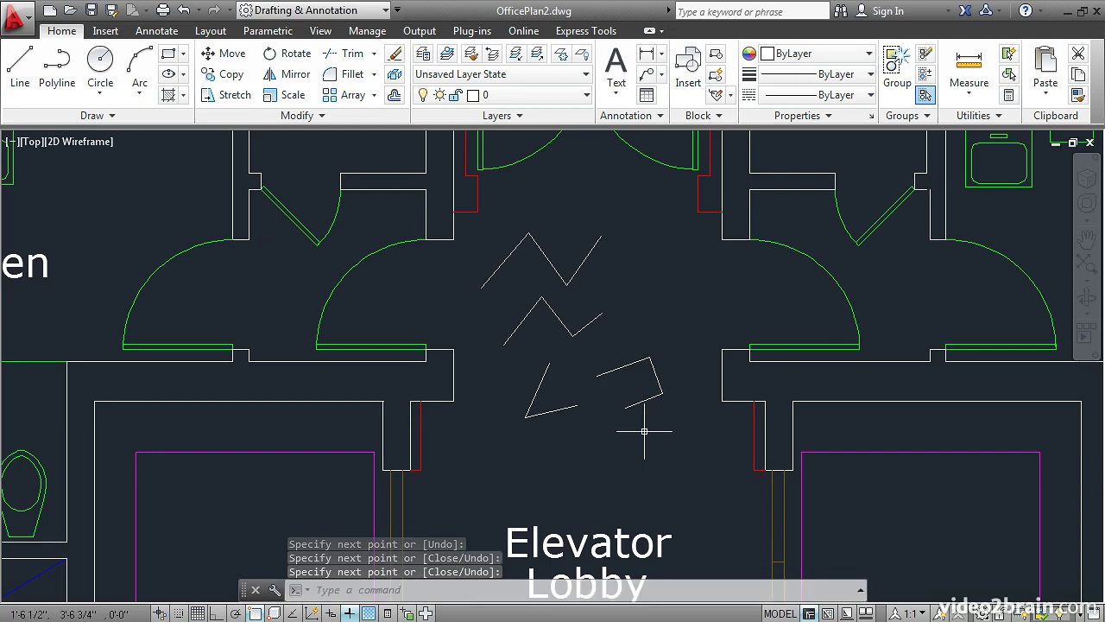
- Repeat the Line command and draw a single slanted segment below the two-segment angled line, ending the command through its shortcut options
key("Return")
left_click(545, 464)
left_click(575, 428)
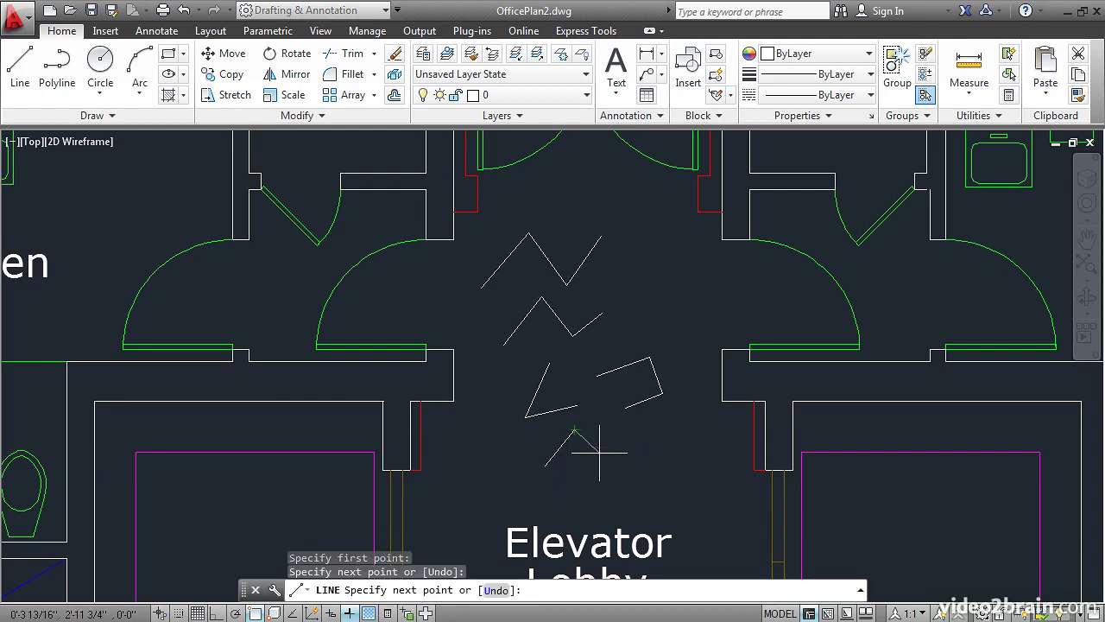
right_click(599, 452)
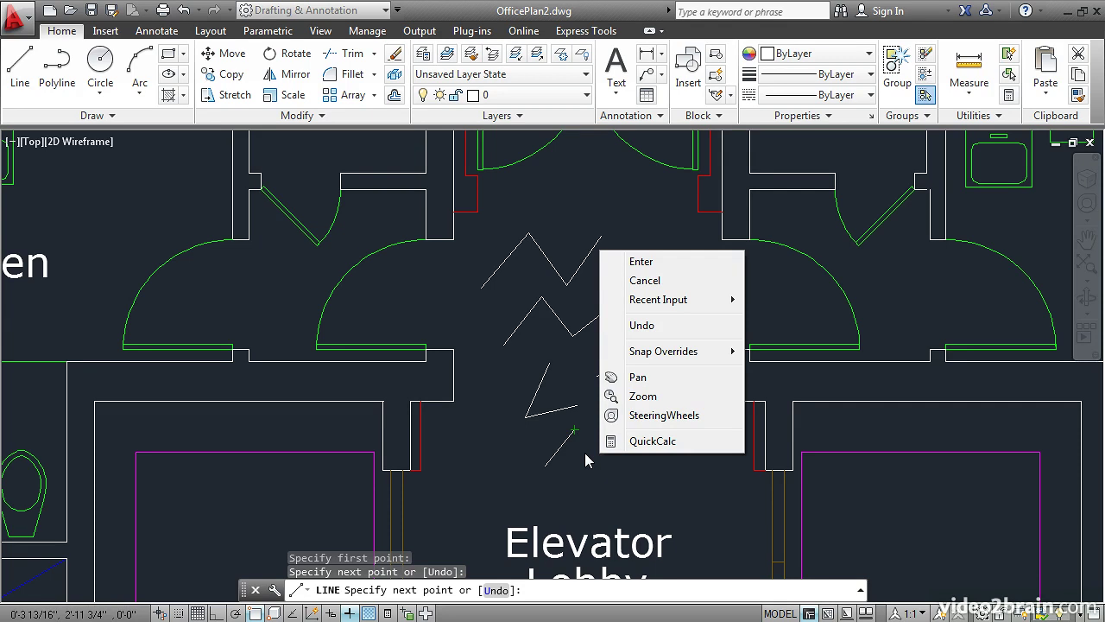
left_click(637, 262)
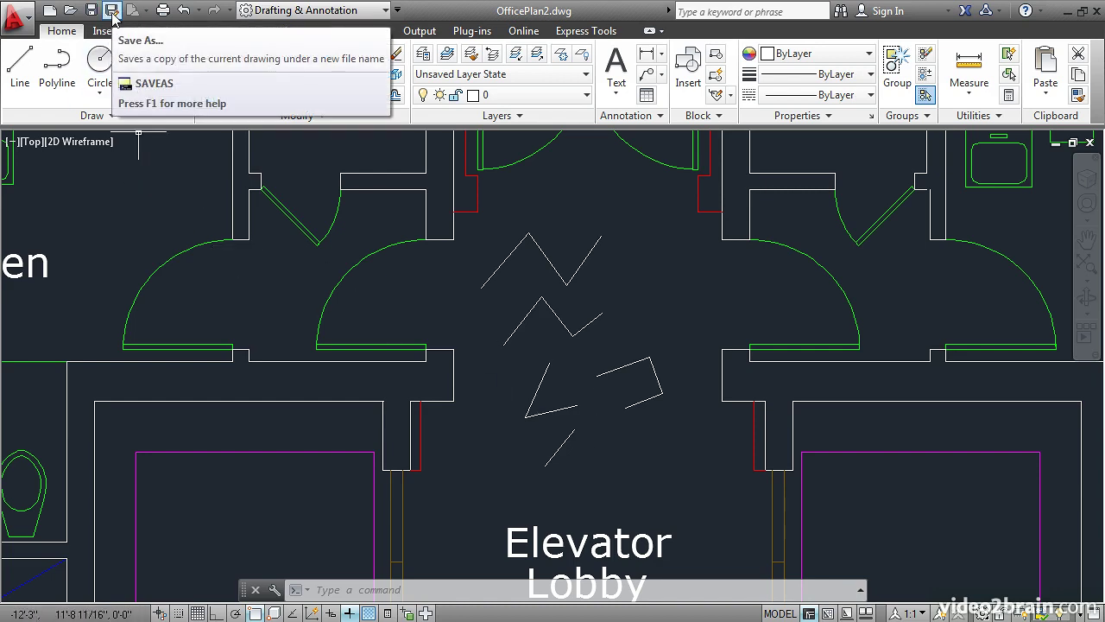
- Save a copy of the drawing as OfficePlan2 in the My files folder inside Getting started
left_click(113, 13)
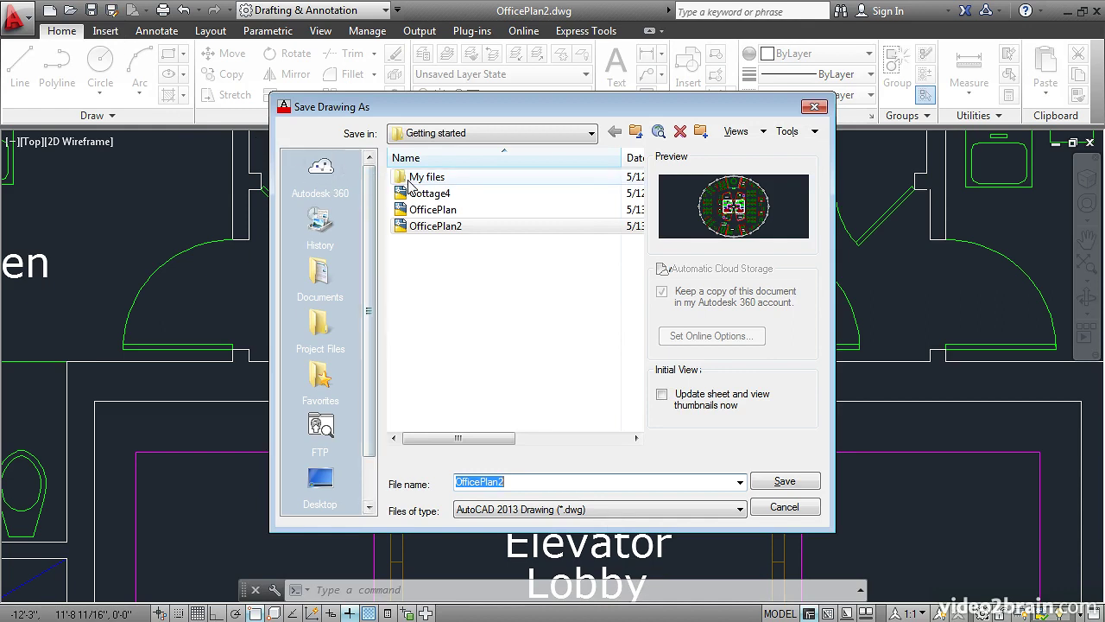
double_click(424, 185)
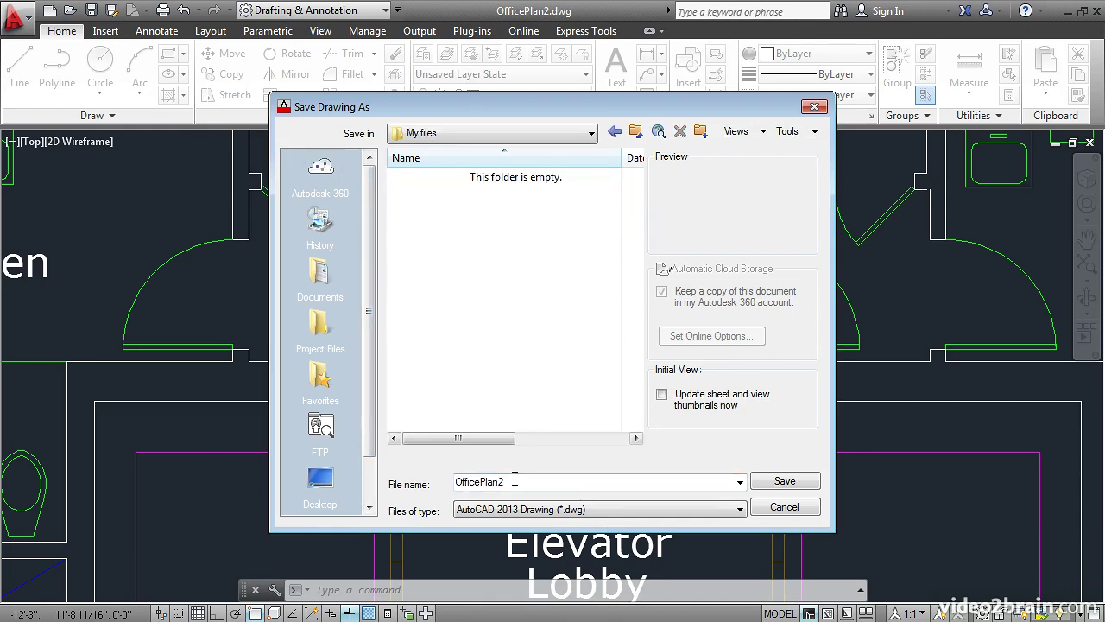
left_click(771, 489)
- Switch to Windows Explorer, examine the contents of the My files folder, and return to AutoCAD
key("alt+Tab")
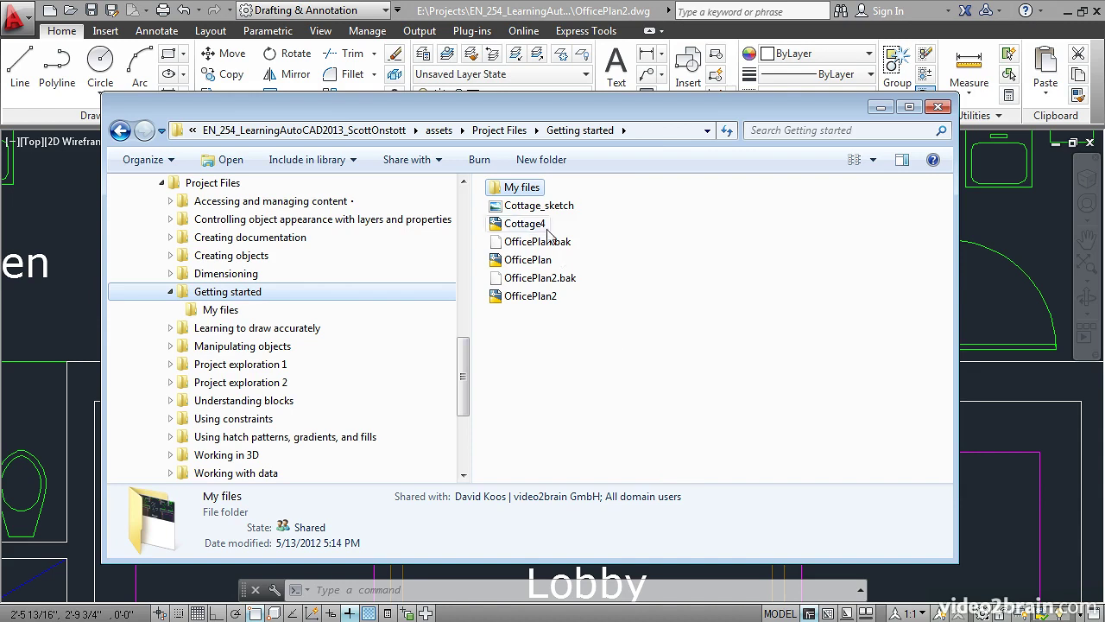
double_click(520, 190)
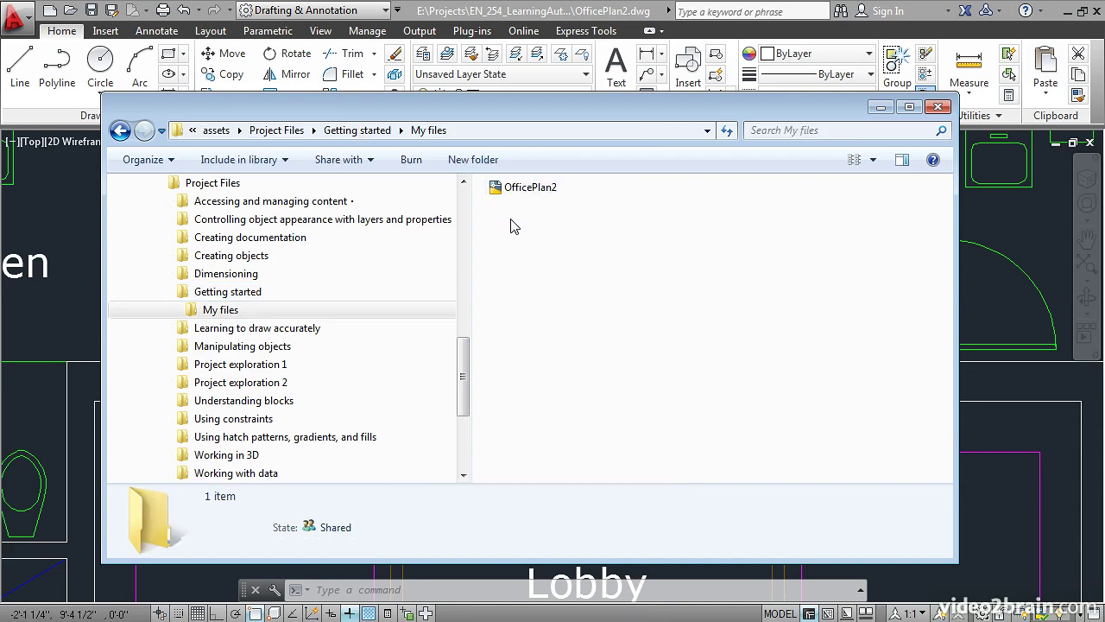
left_click(79, 220)
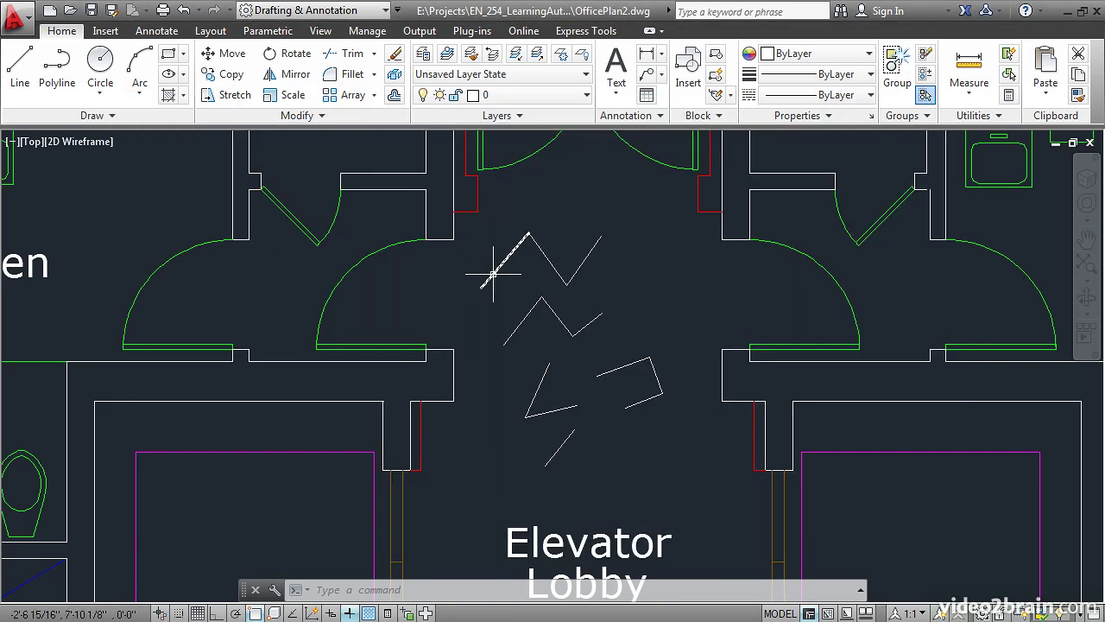
- Draw a single steep line segment in the corridor, beside the uppermost zigzag on the side away from its start
left_click(20, 62)
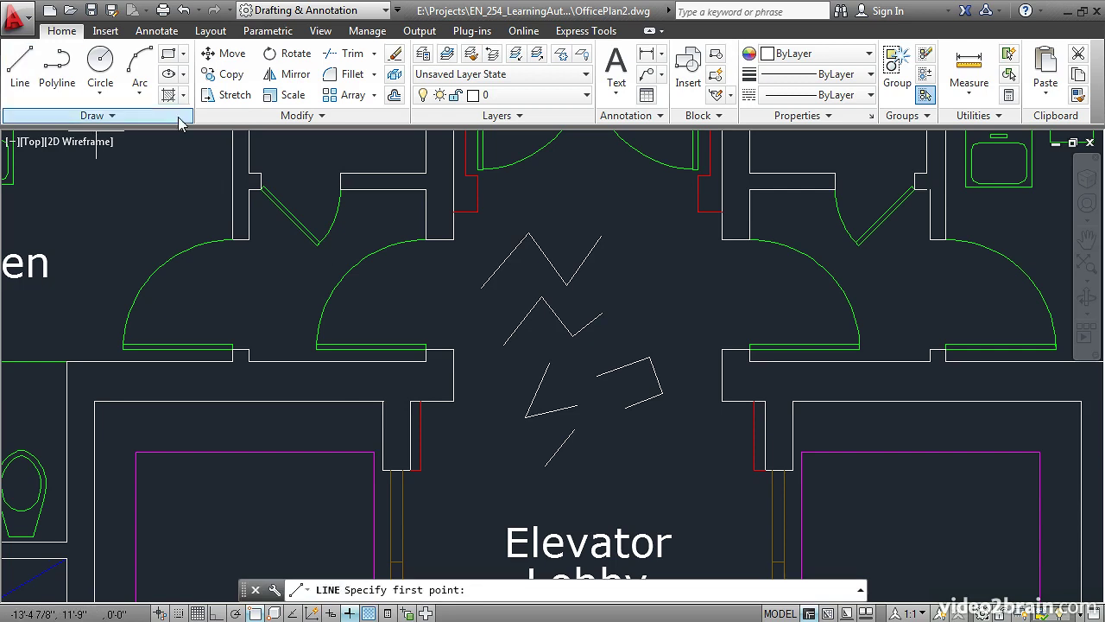
left_click(652, 252)
left_click(667, 284)
key("Return")
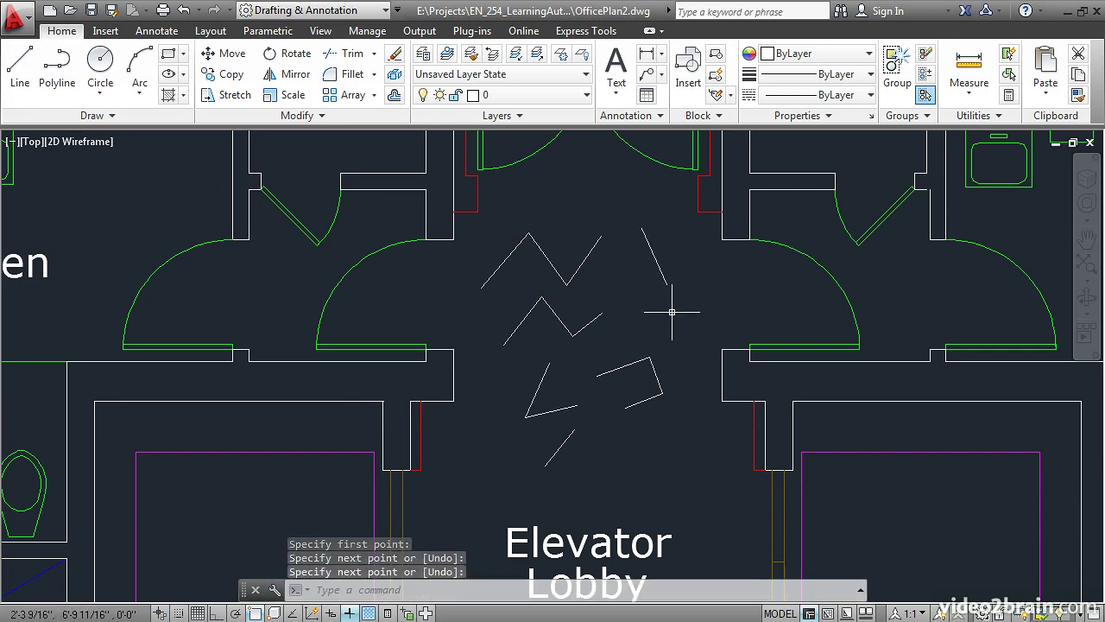
- Save the drawing under its current name and check the My files folder in Windows Explorer for a backup file
left_click(90, 14)
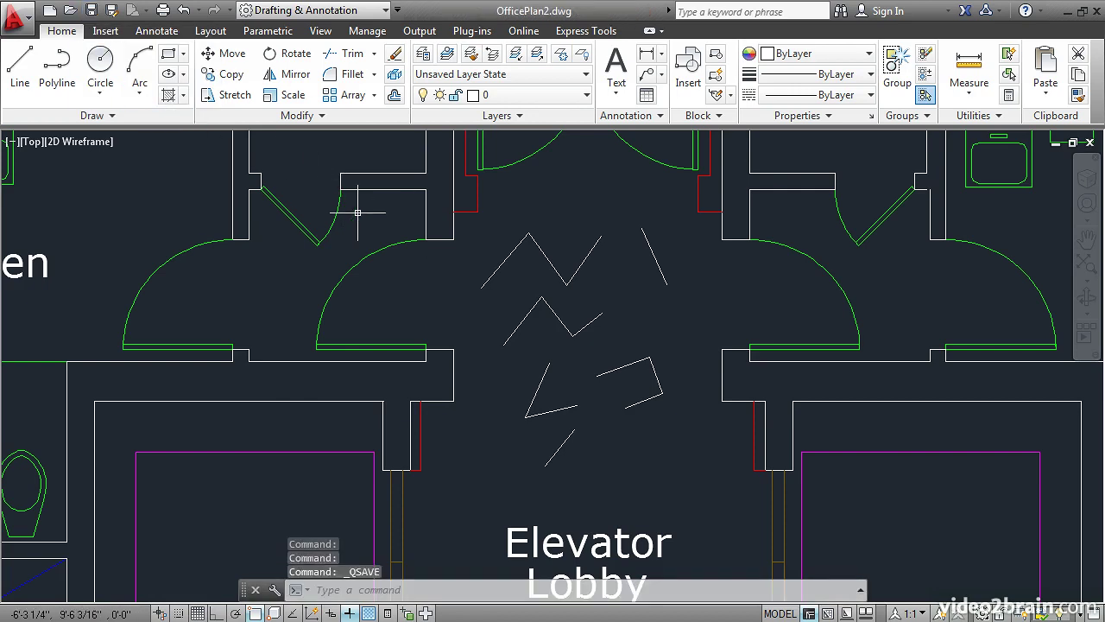
key("alt+Tab")
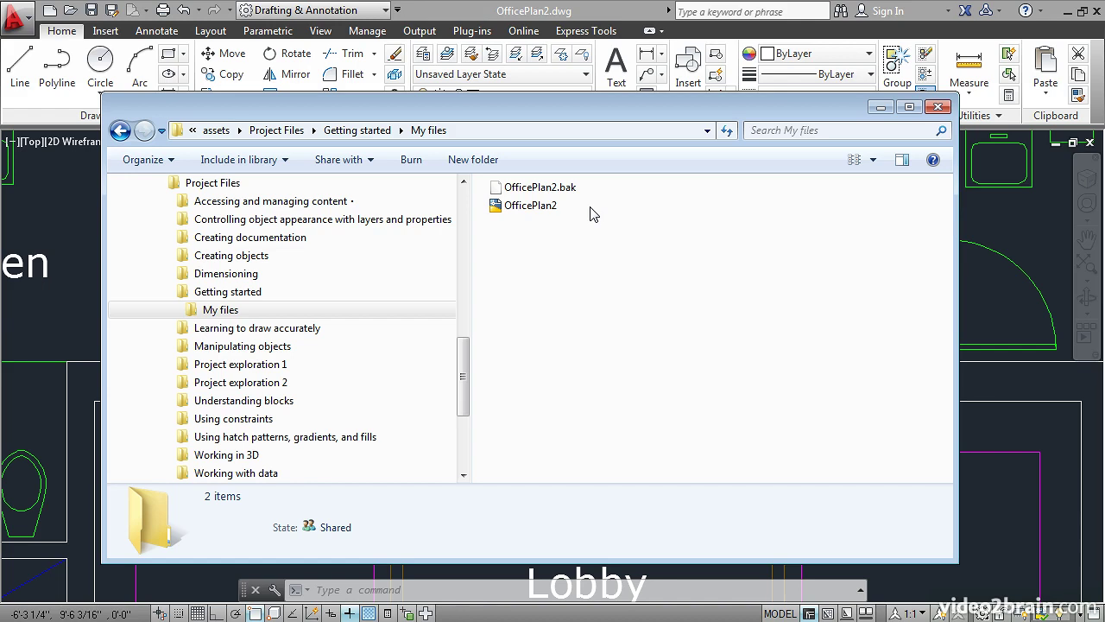
left_click(76, 231)
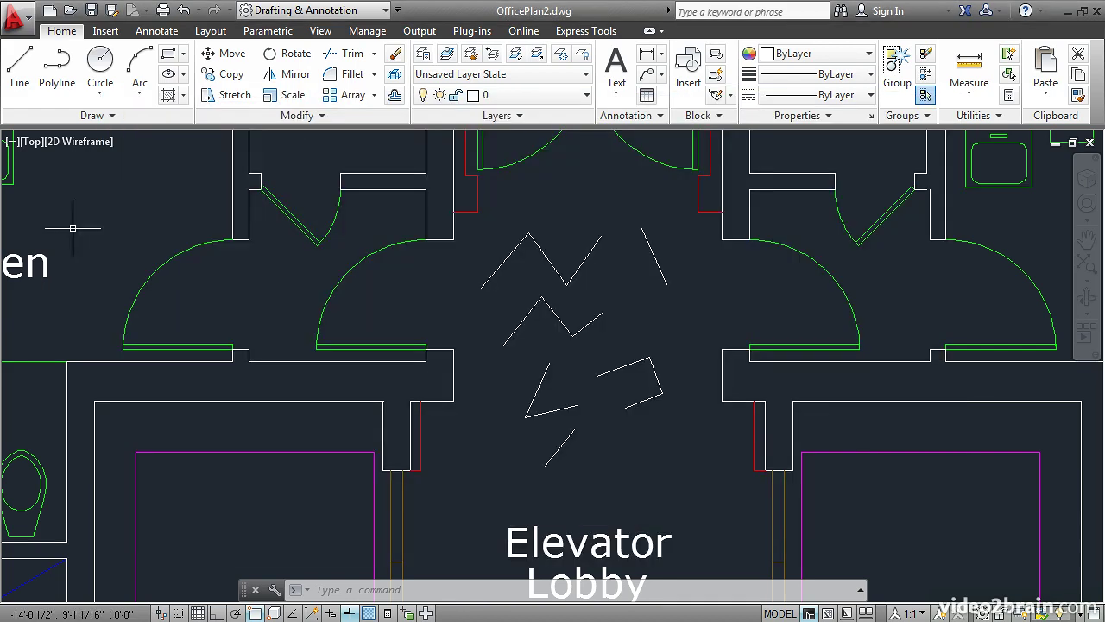
- Set the ISAVEBAK system variable to 0 to stop creating backup files on saving
type("is")
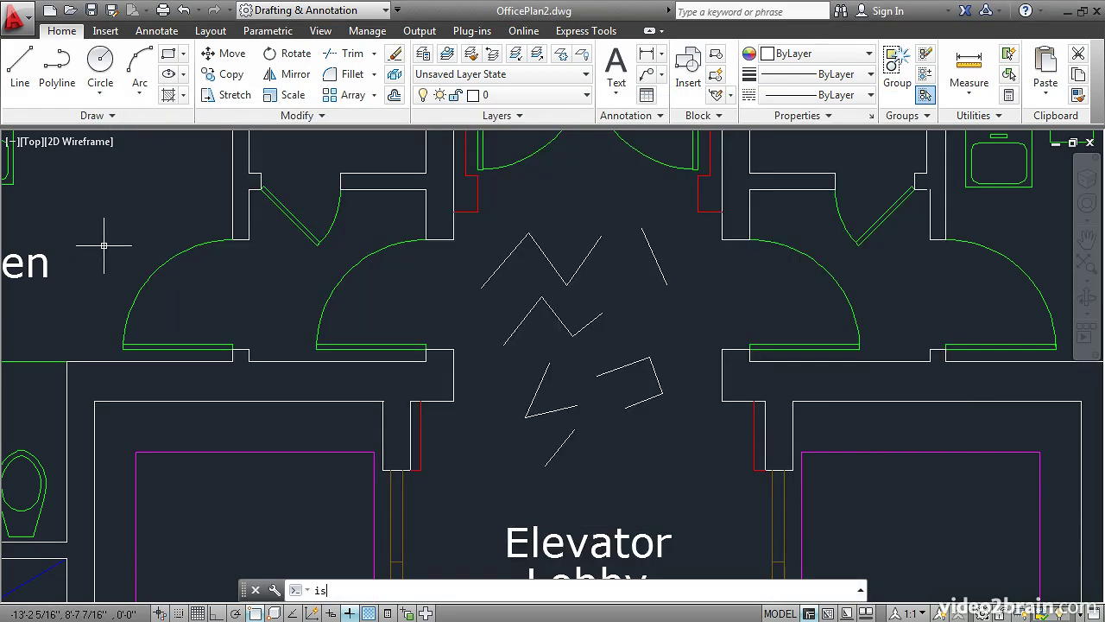
type("avebak")
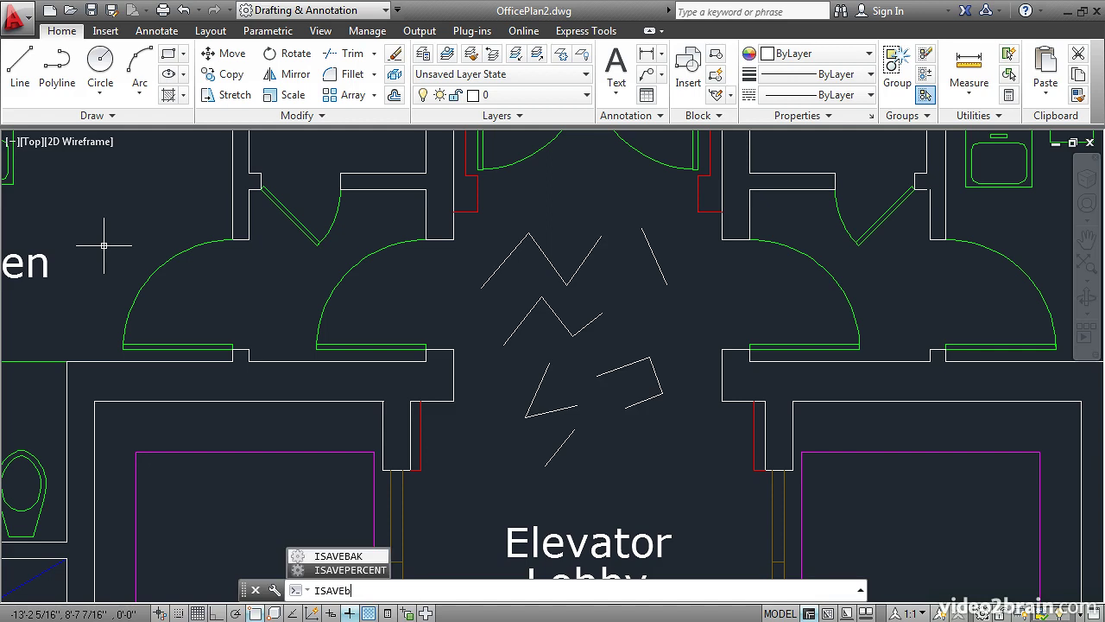
key("Return")
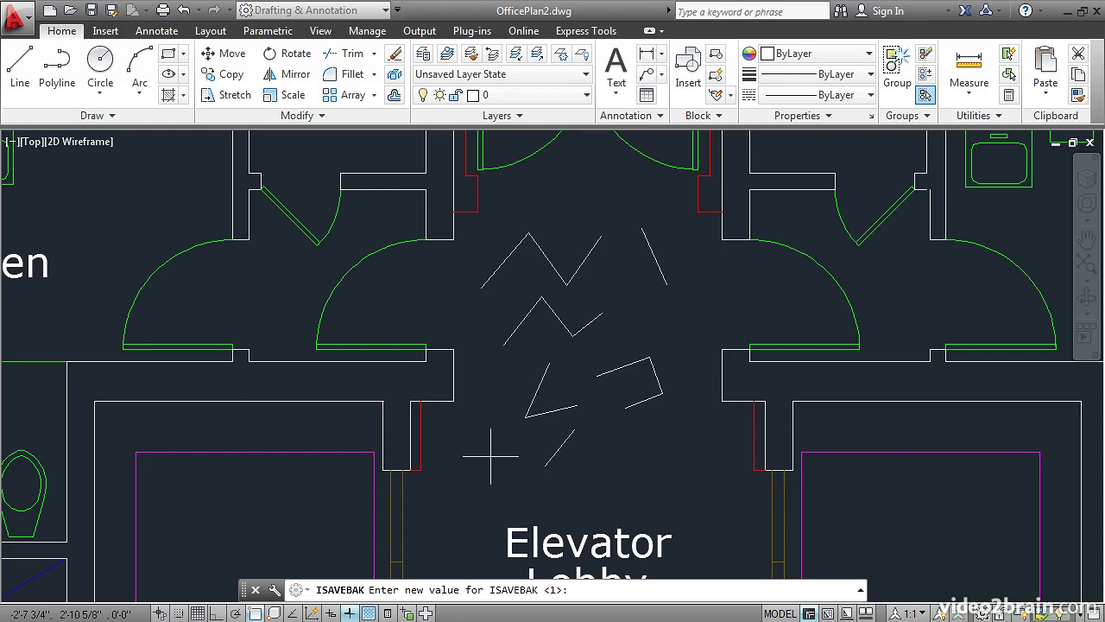
type("0")
key("Return")
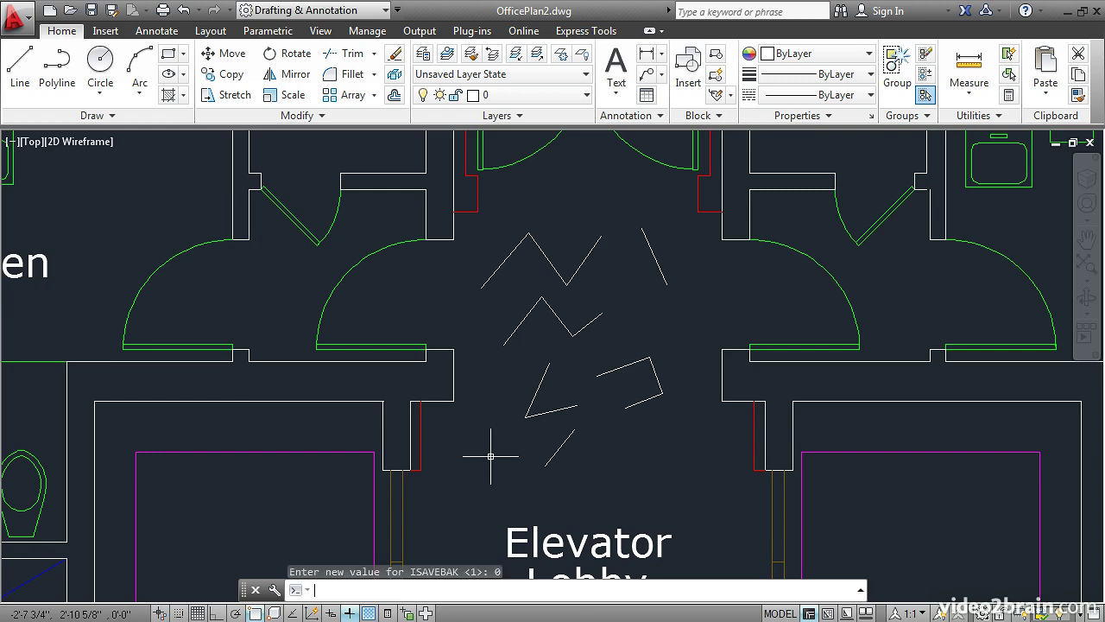